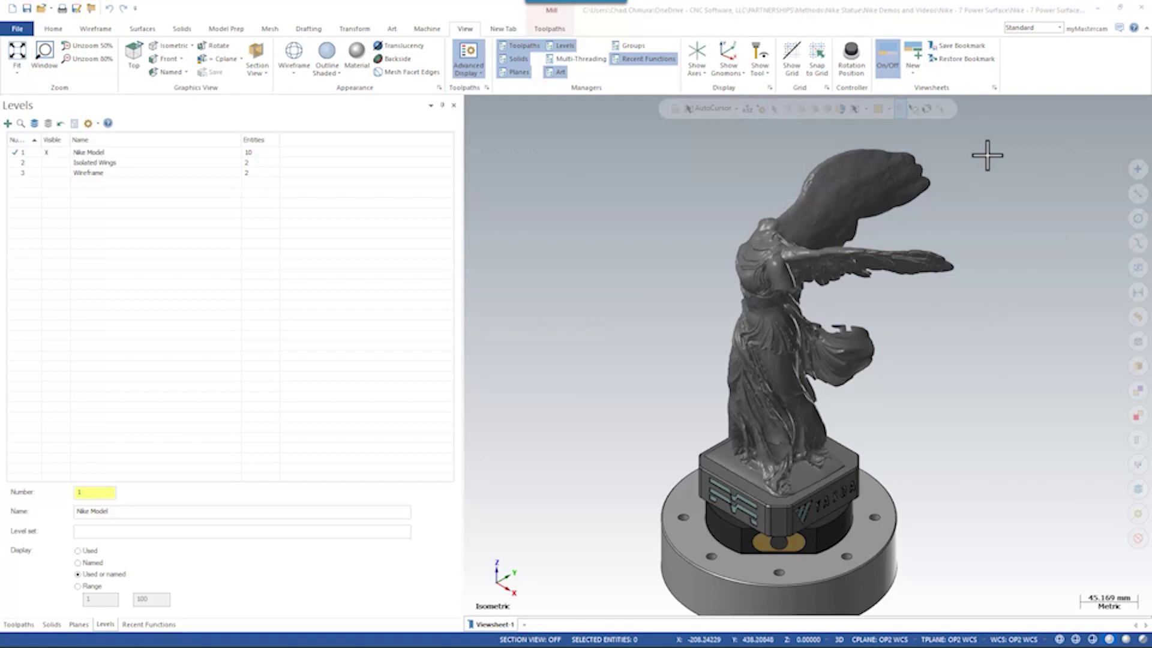
Start a manual spline and check the AutoCursor options for snapping to mesh vertices without changing them.
scroll(987, 156, "up", 10)
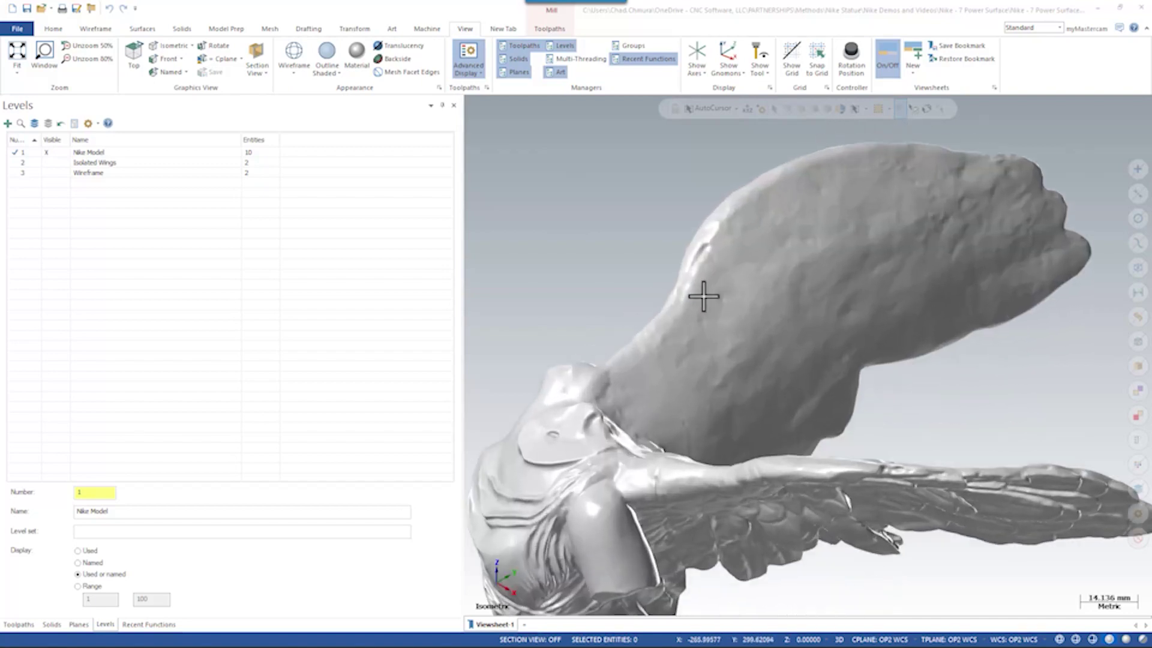
scroll(703, 295, "up", 2)
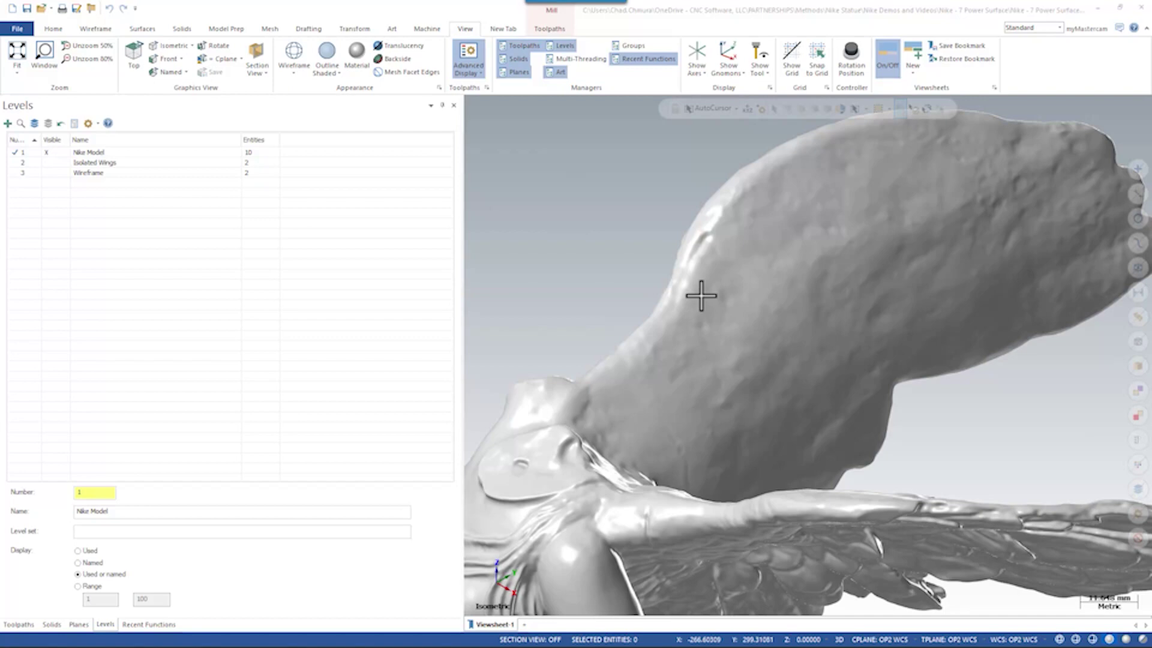
scroll(540, 203, "down", 3)
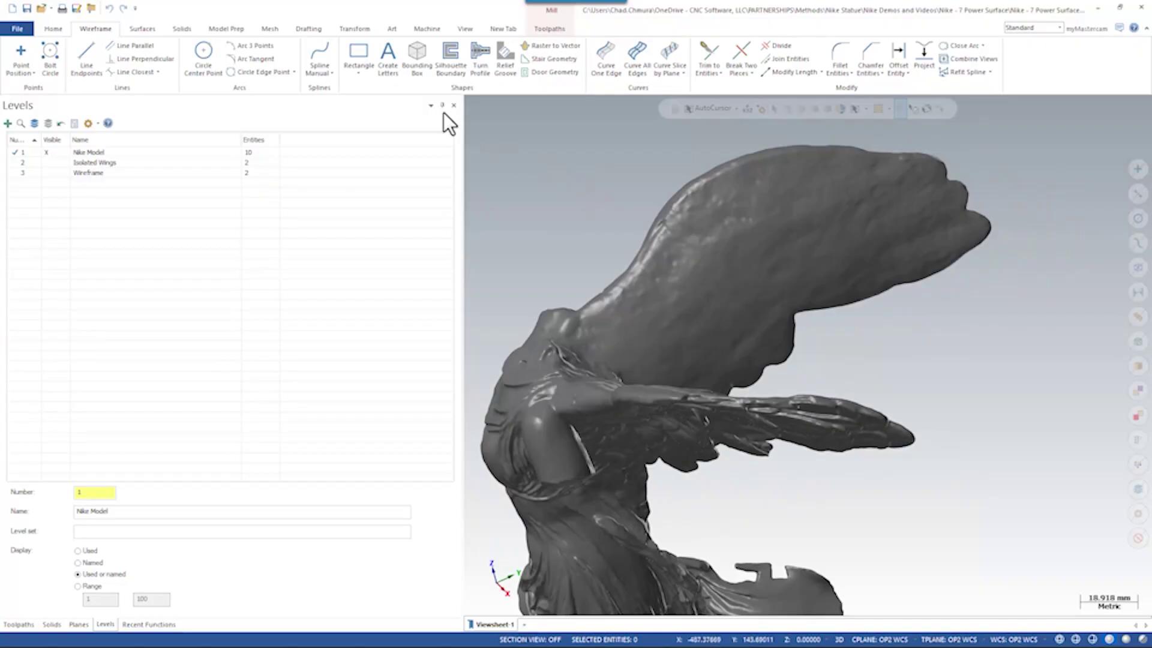
left_click(319, 57)
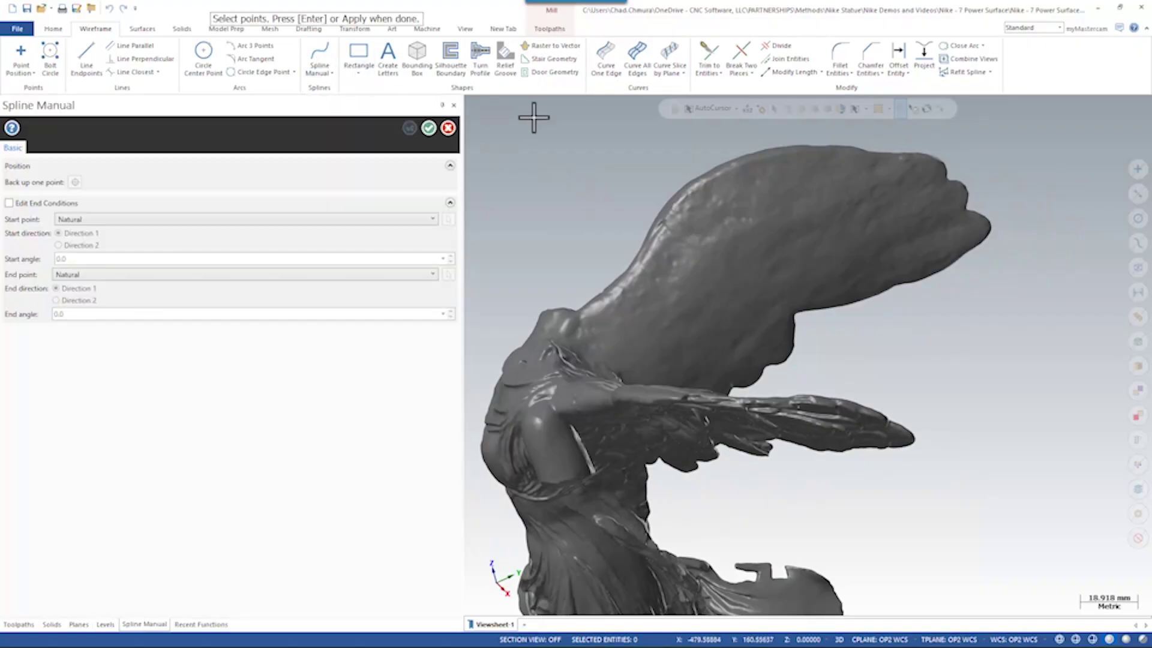
left_click(760, 108)
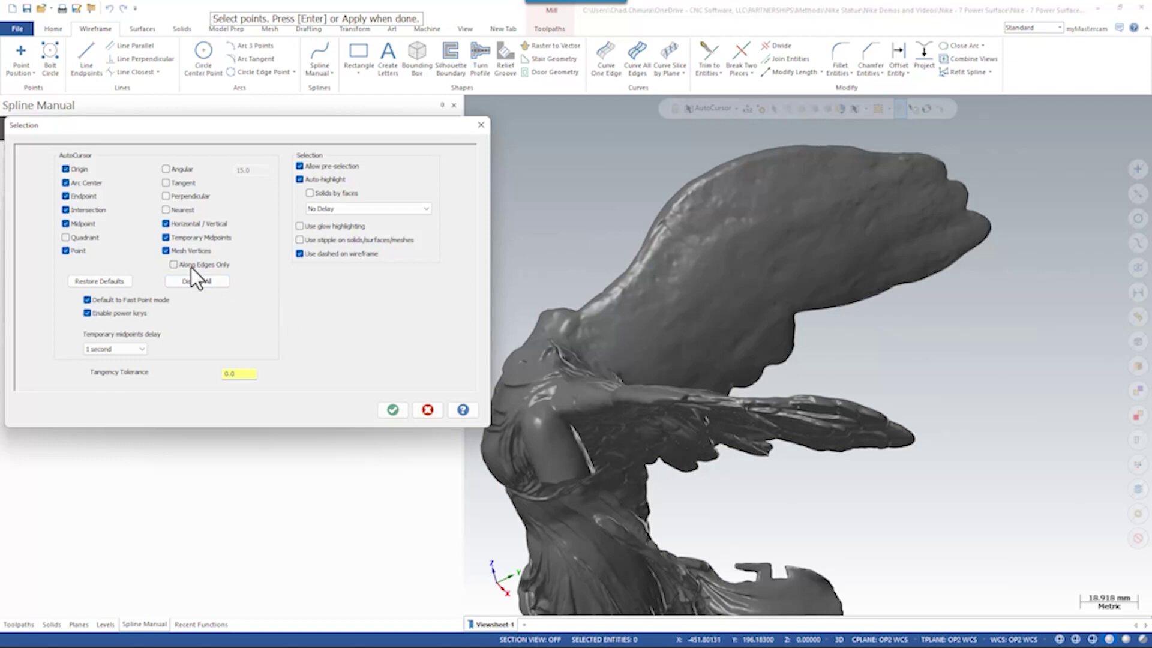
left_click(424, 409)
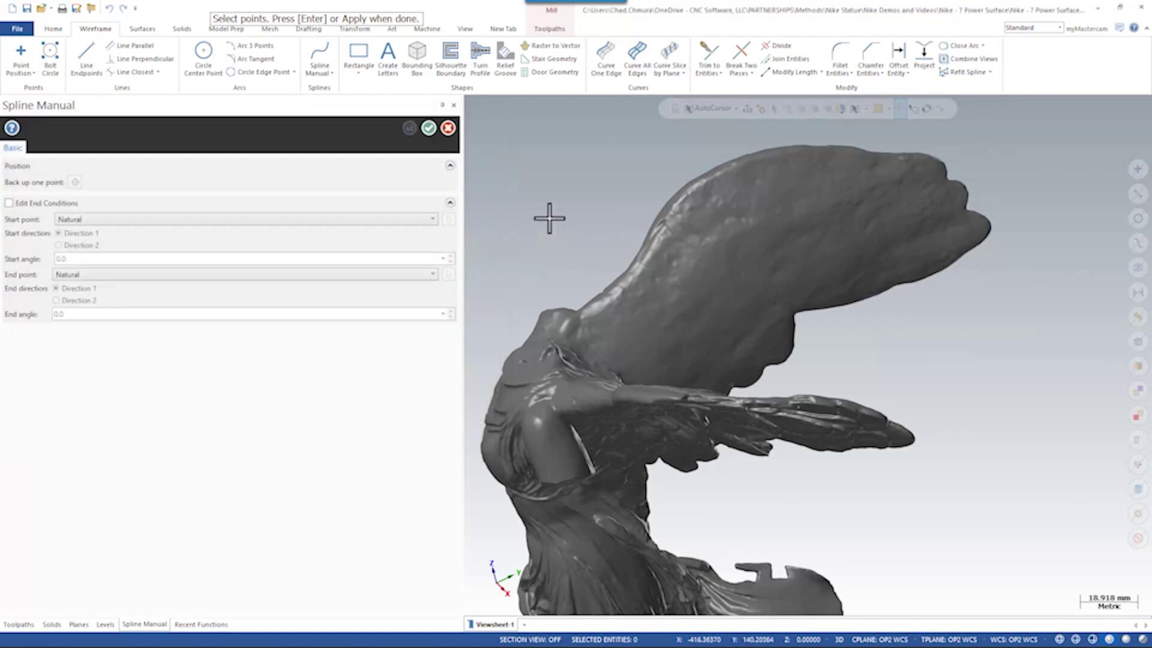
Display the mesh facet edges to examine the wing's vertices up close, and hide them again.
left_click(465, 28)
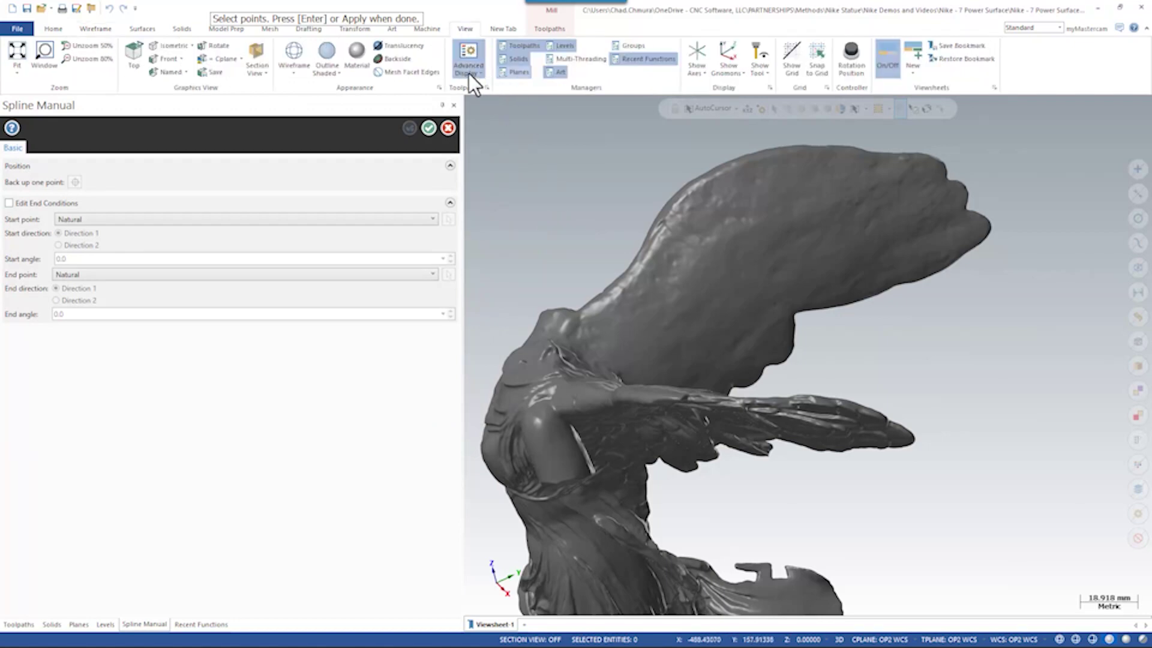
left_click(414, 71)
scroll(622, 318, "up", 6)
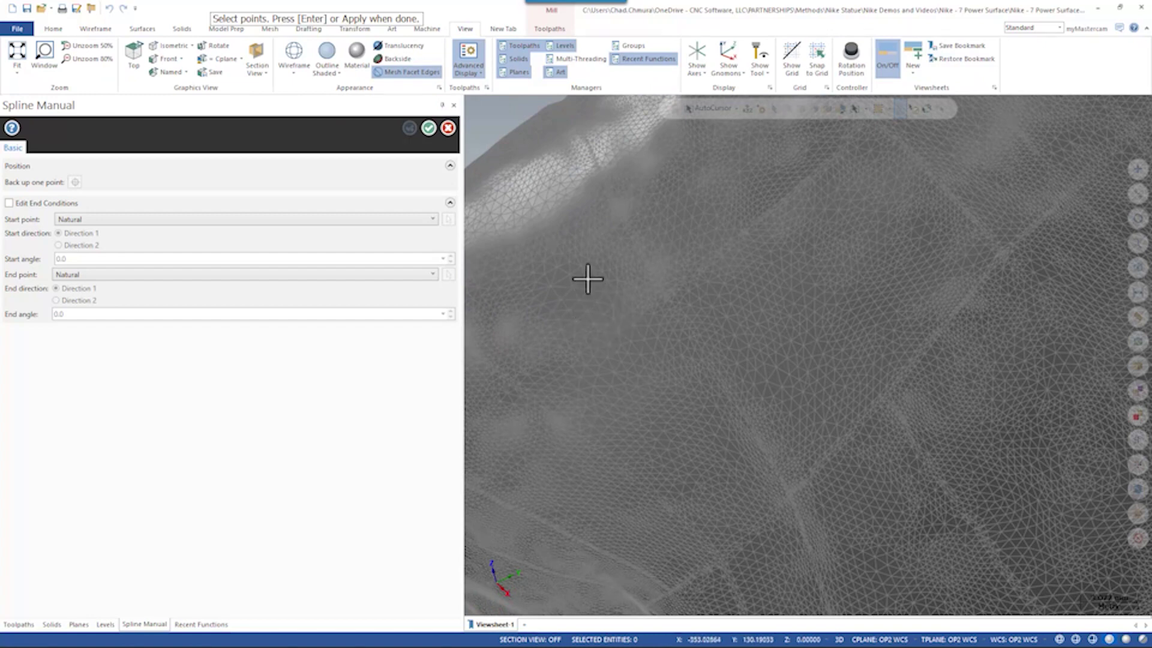
left_click(420, 71)
Draw a manual spline through mesh vertices just inside the first wing's outline, from the shoulder around the tip and back along the lower edge.
scroll(834, 354, "down", 5)
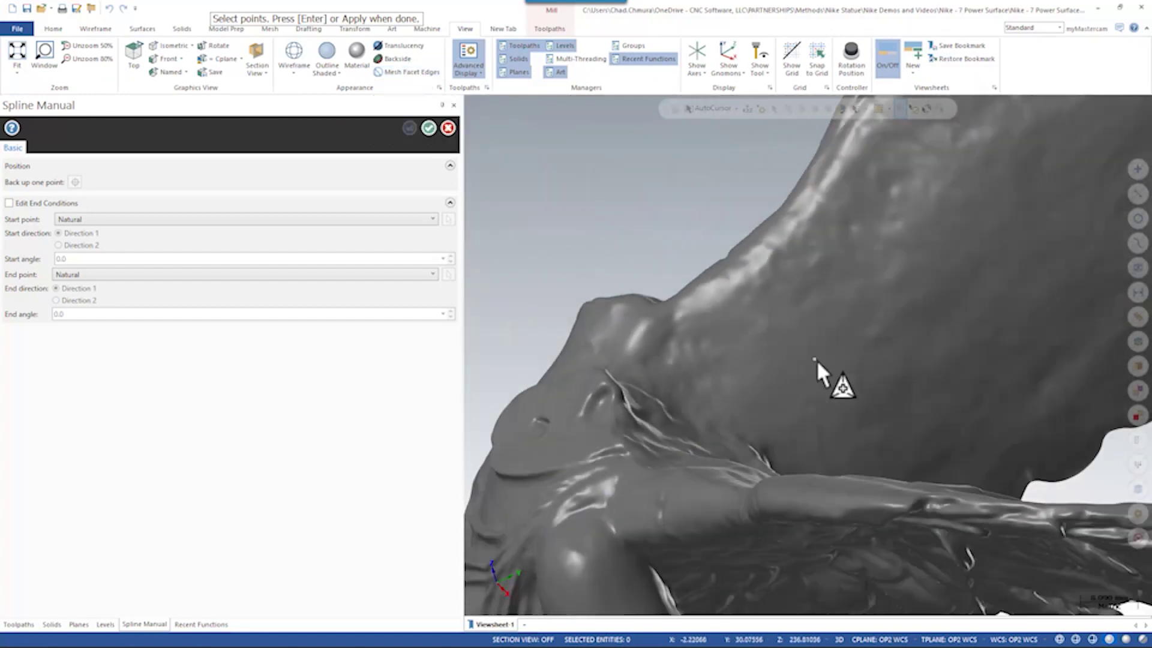
scroll(816, 362, "down", 3)
scroll(770, 366, "down", 2)
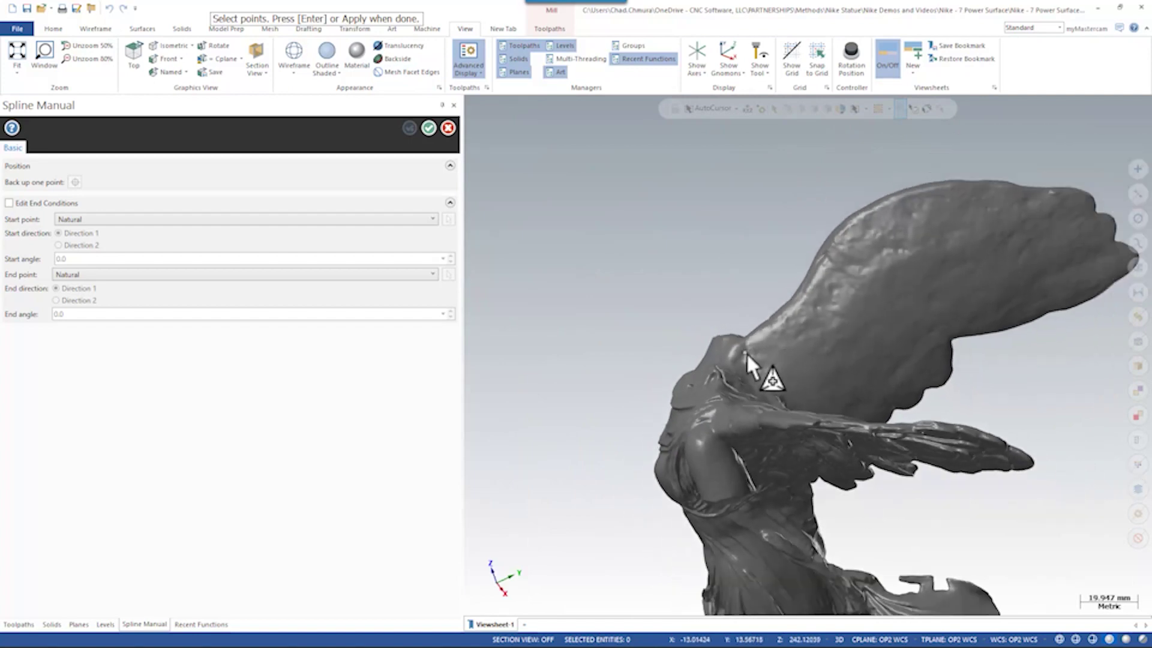
left_click(747, 359)
left_click(791, 333)
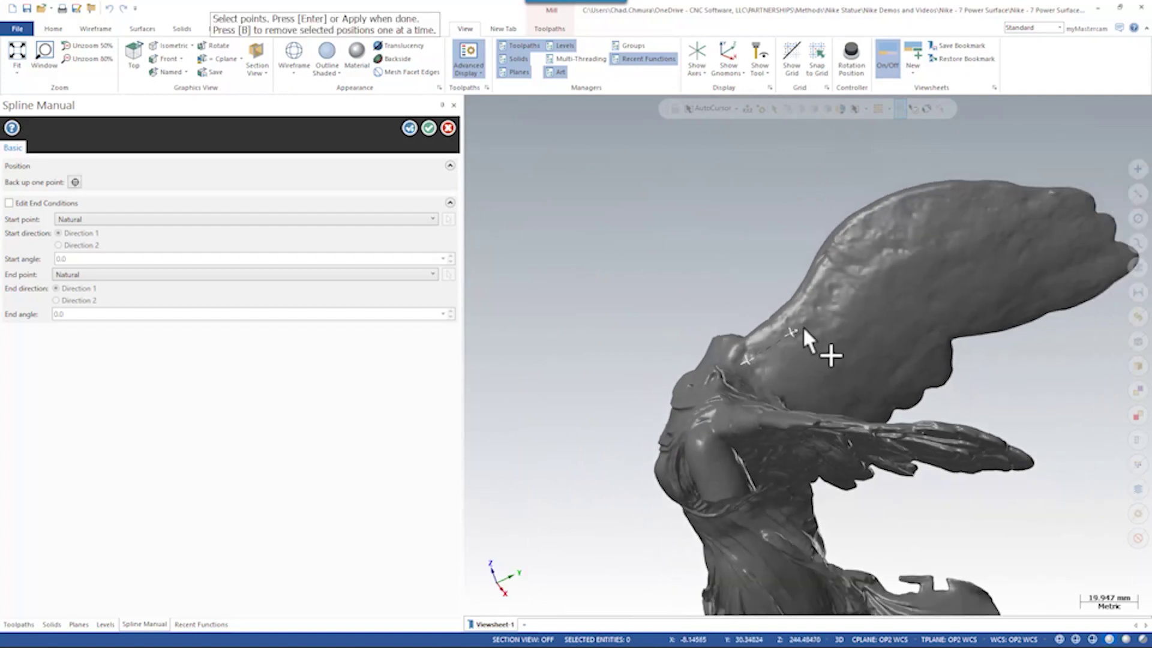
left_click(833, 282)
left_click(860, 236)
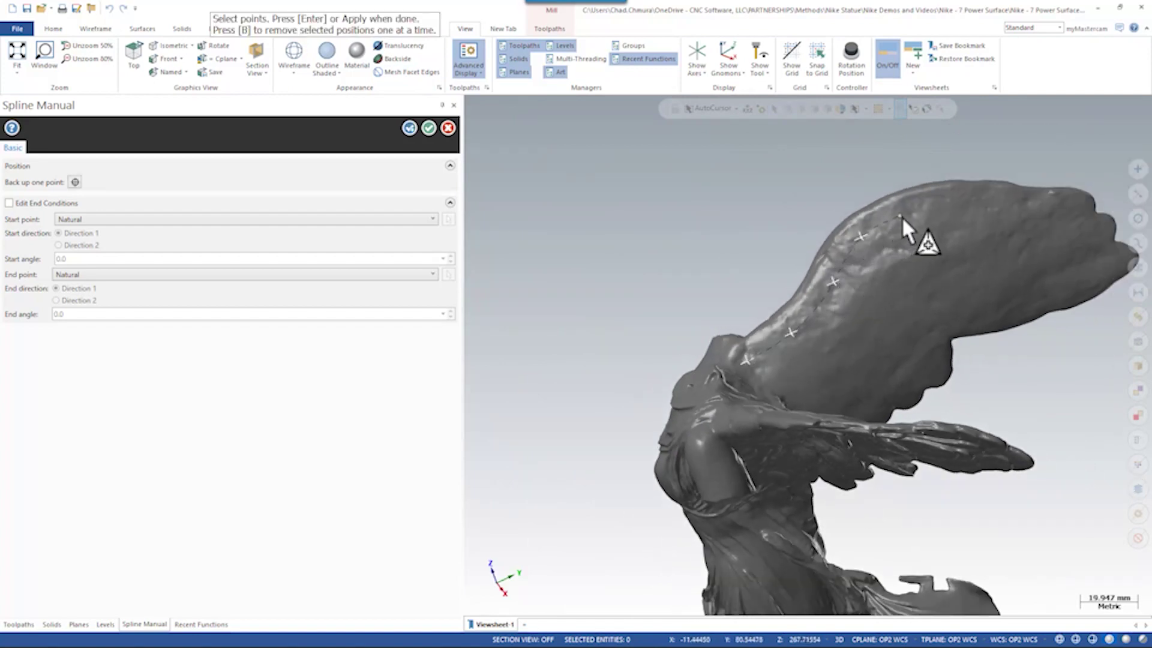
left_click(970, 198)
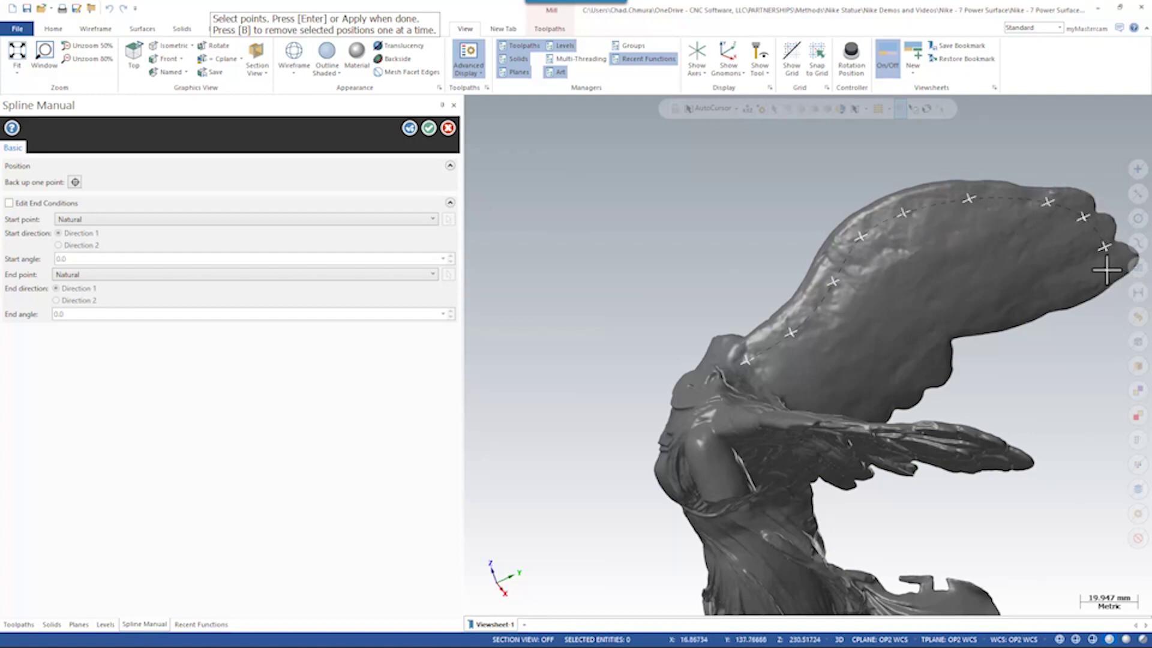
left_click(1044, 297)
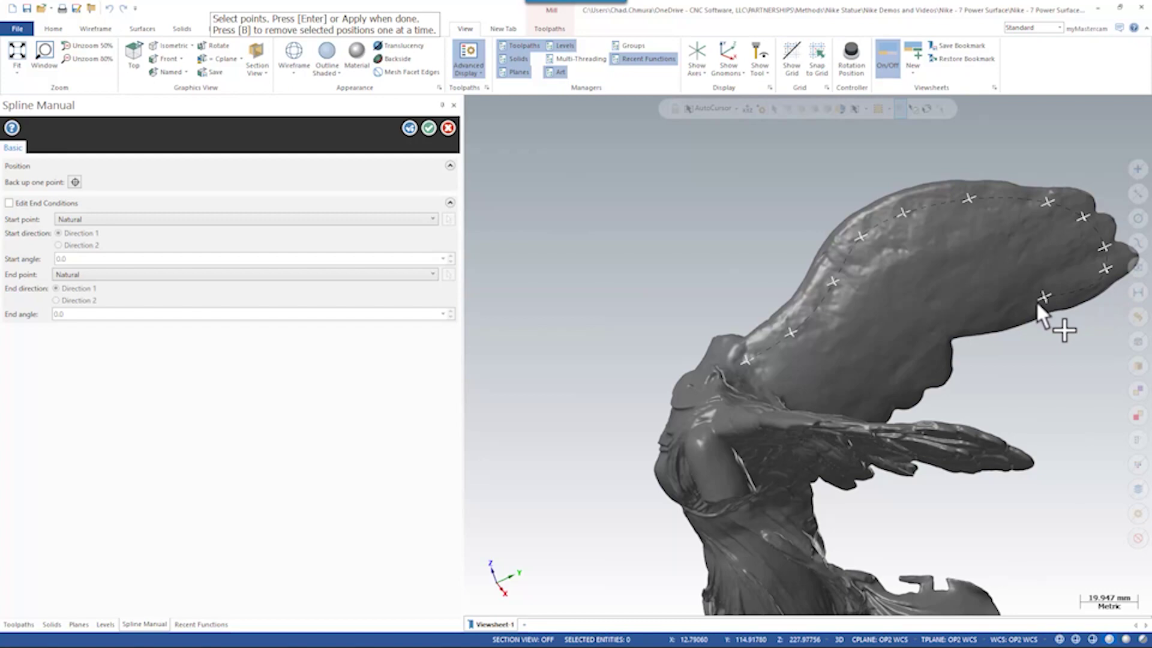
left_click(991, 315)
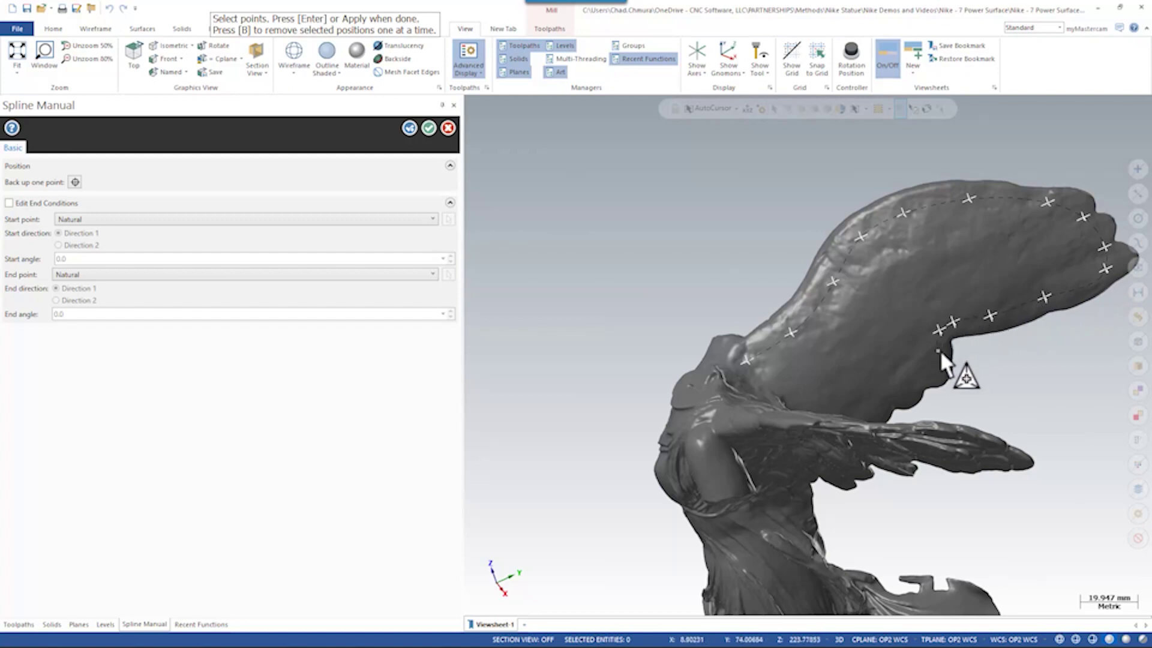
left_click(880, 398)
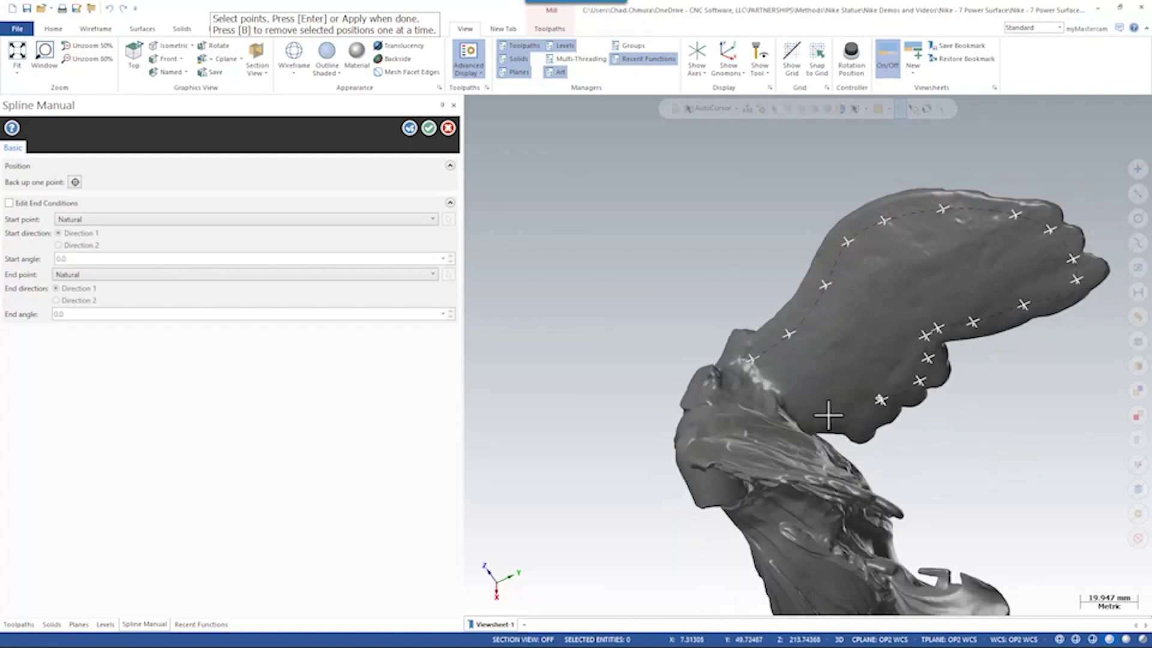
middle_click_drag(881, 399, 809, 274)
key("Return")
Draw a second manual spline through mesh vertices around the inner face of the opposite wing and finish the spline command.
scroll(804, 217, "up", 2)
left_click(796, 229)
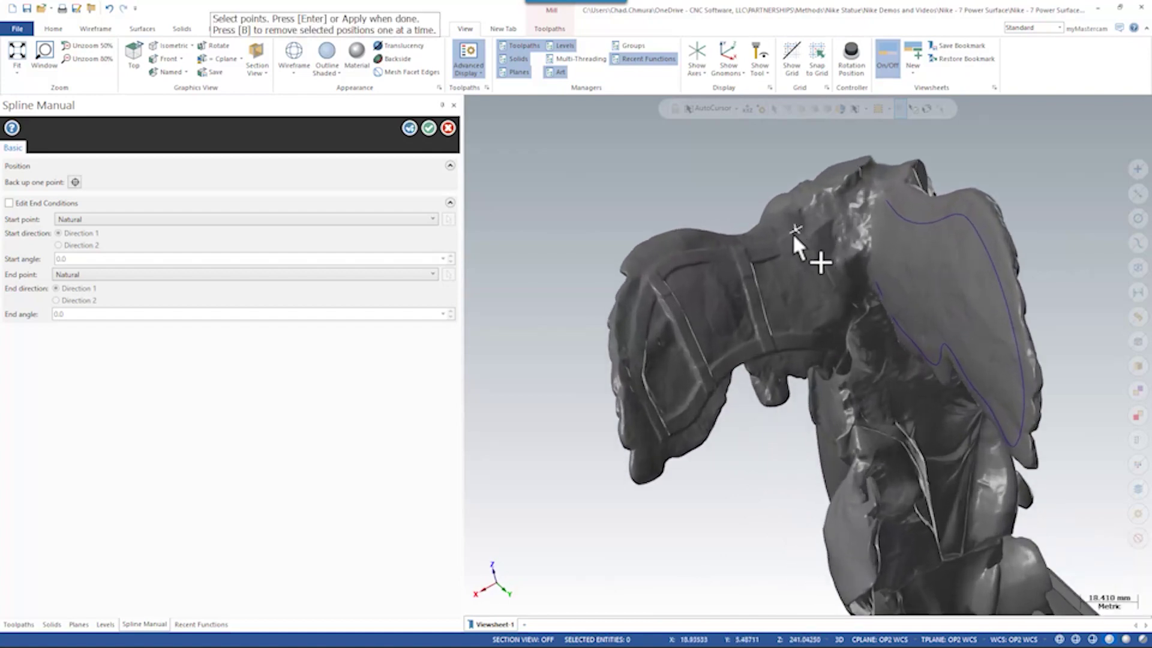
left_click(756, 243)
left_click(710, 246)
left_click(665, 249)
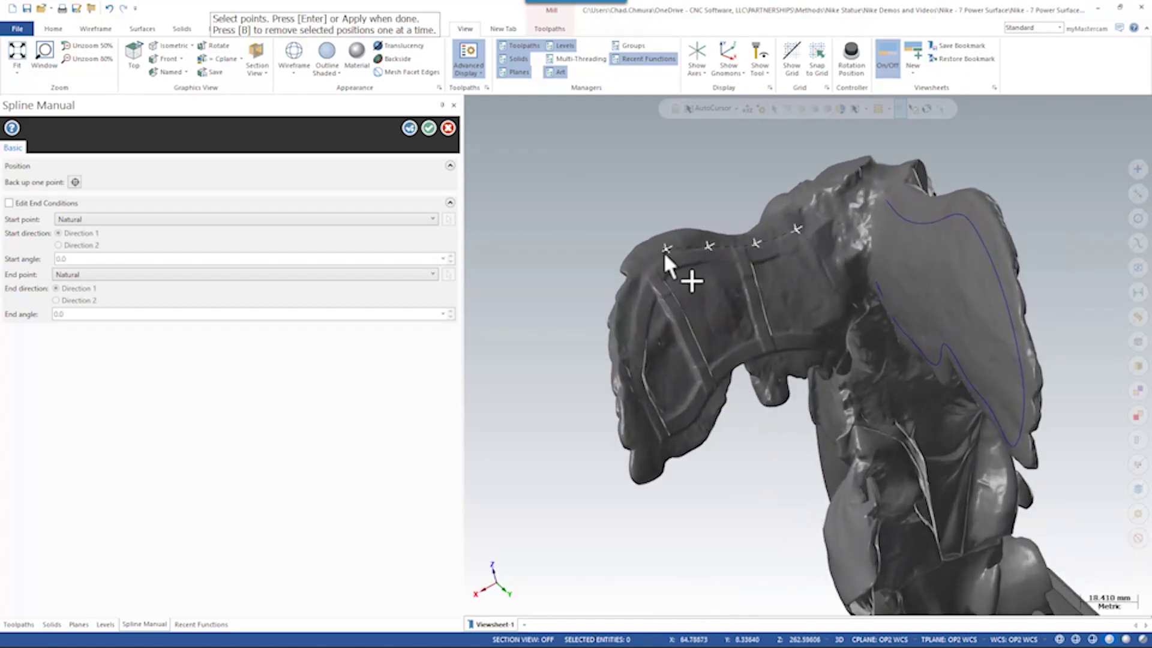
left_click(632, 300)
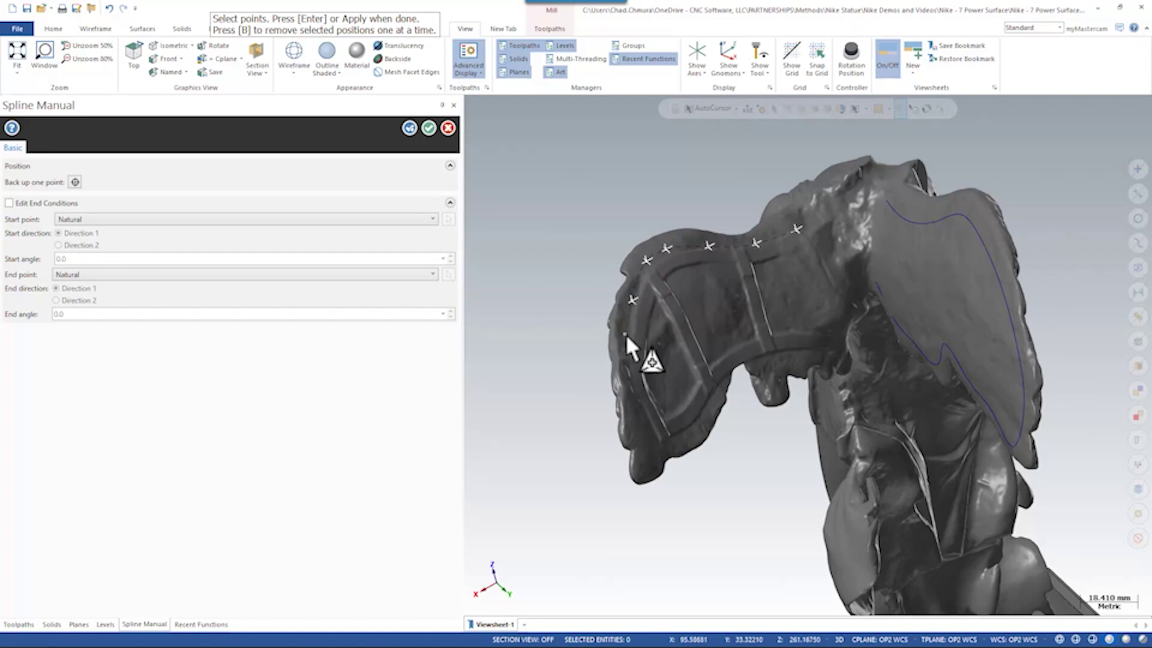
left_click(631, 379)
left_click(639, 423)
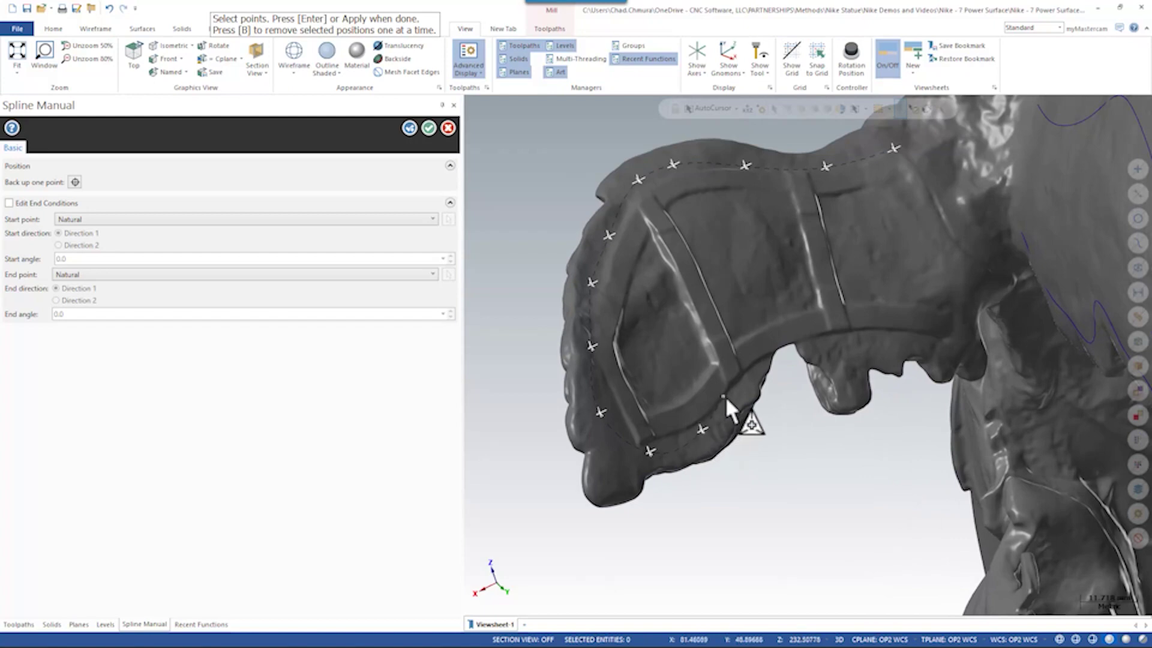
left_click(730, 390)
left_click(777, 324)
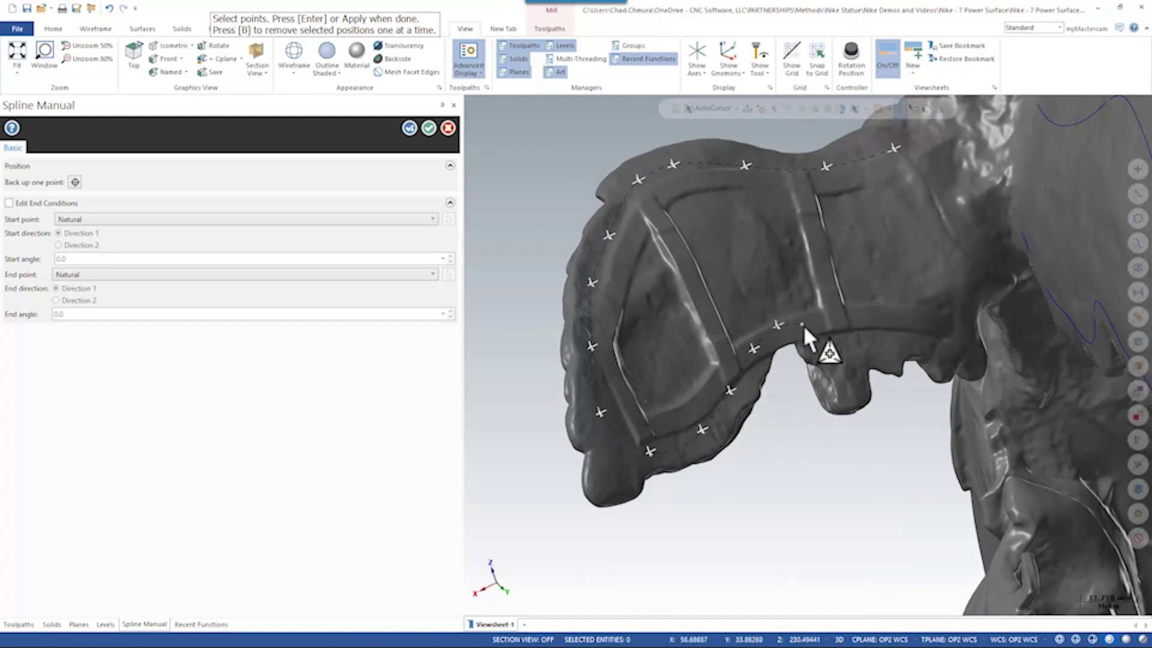
left_click(804, 323)
left_click(886, 339)
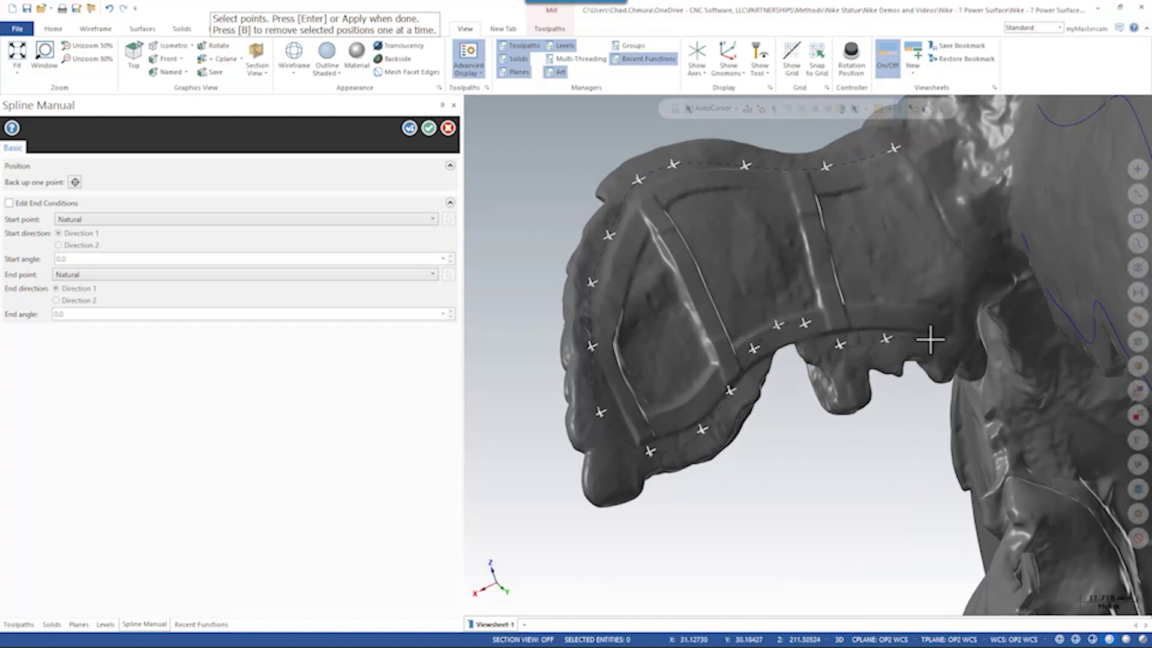
left_click(965, 303)
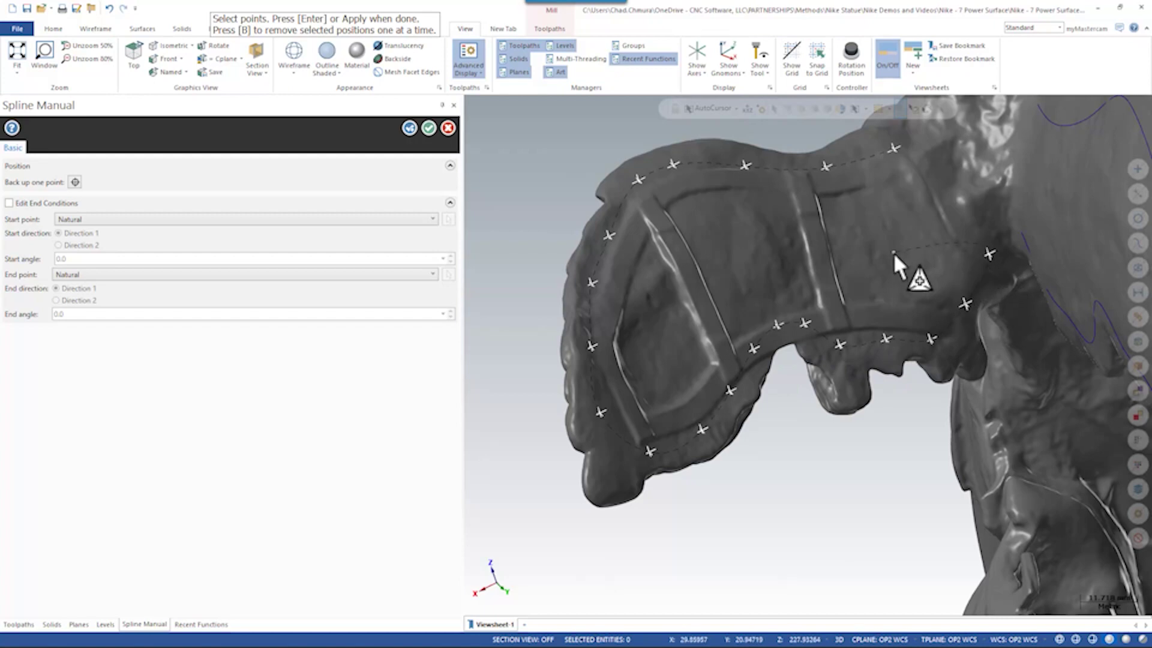
key("Return")
scroll(843, 290, "down", 3)
left_click(429, 126)
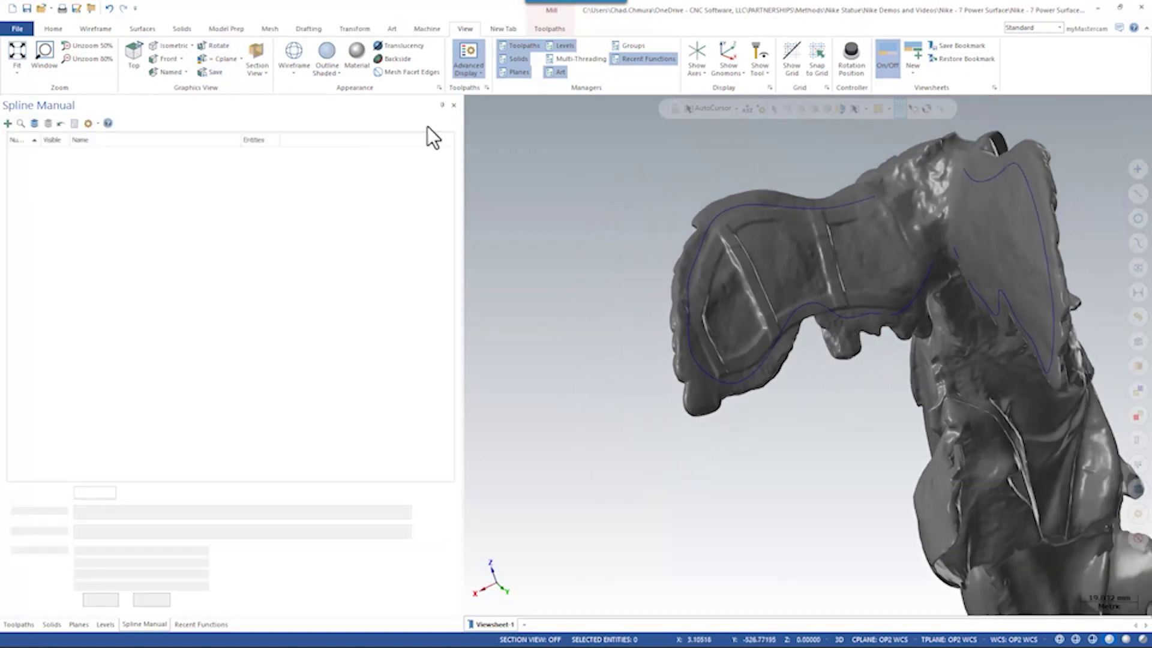
Create a Loft surface between the two wing splines.
left_click(142, 29)
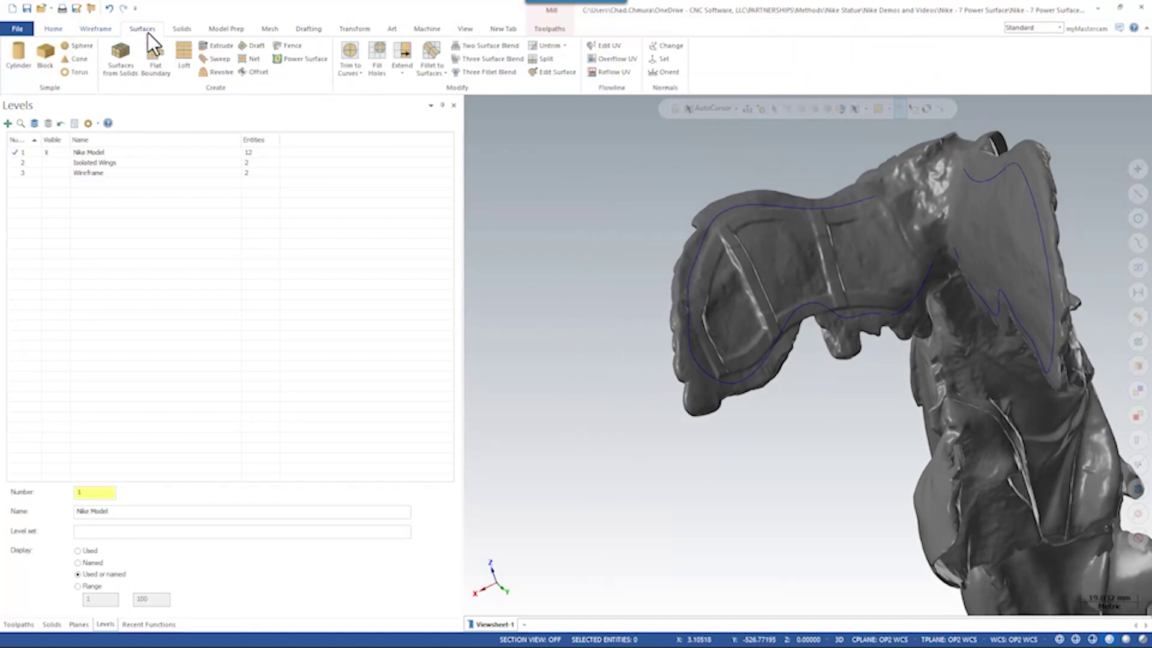
left_click(179, 49)
left_click(864, 198)
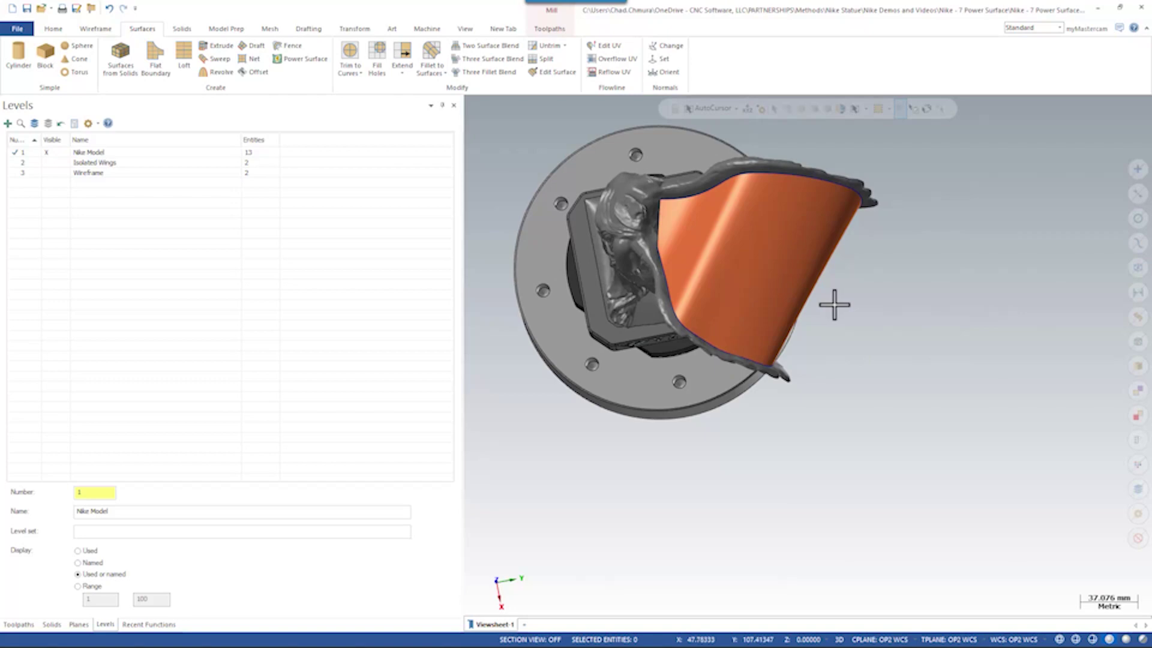
Show the Wireframe level, select its wing-outline spline to examine its path around the wings, and clear the selection.
mouse_move(834, 304)
middle_mouse_down()
mouse_move(758, 314)
mouse_move(740, 267)
mouse_move(603, 286)
mouse_move(678, 324)
mouse_move(656, 384)
mouse_move(676, 405)
mouse_move(716, 351)
middle_mouse_up()
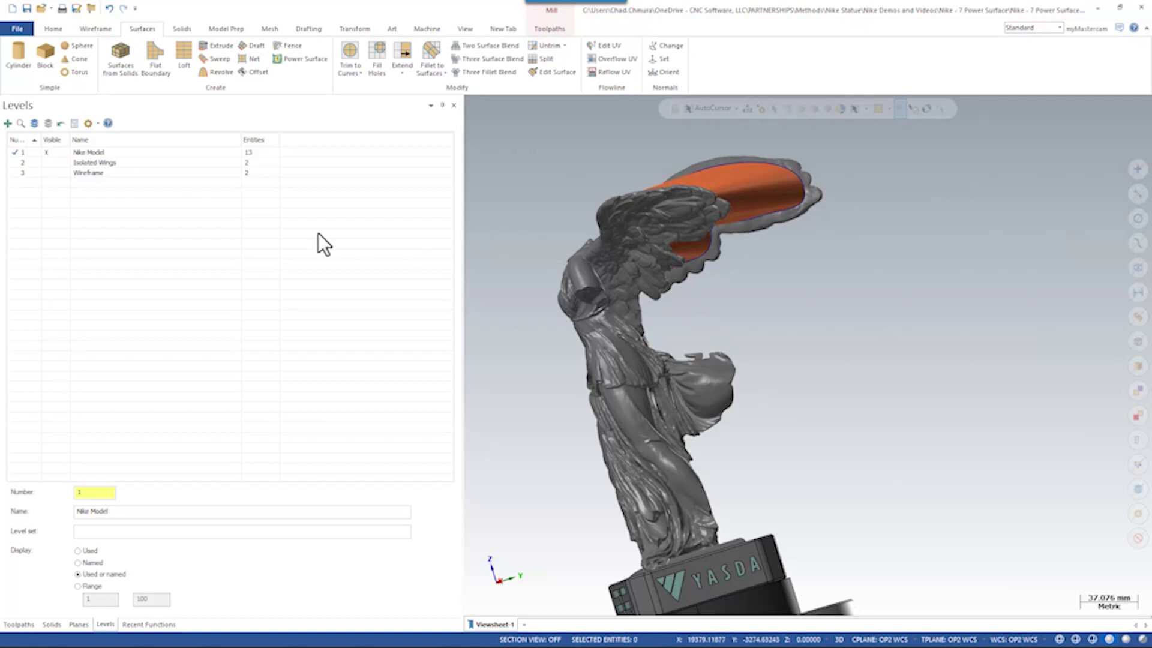
left_click(50, 171)
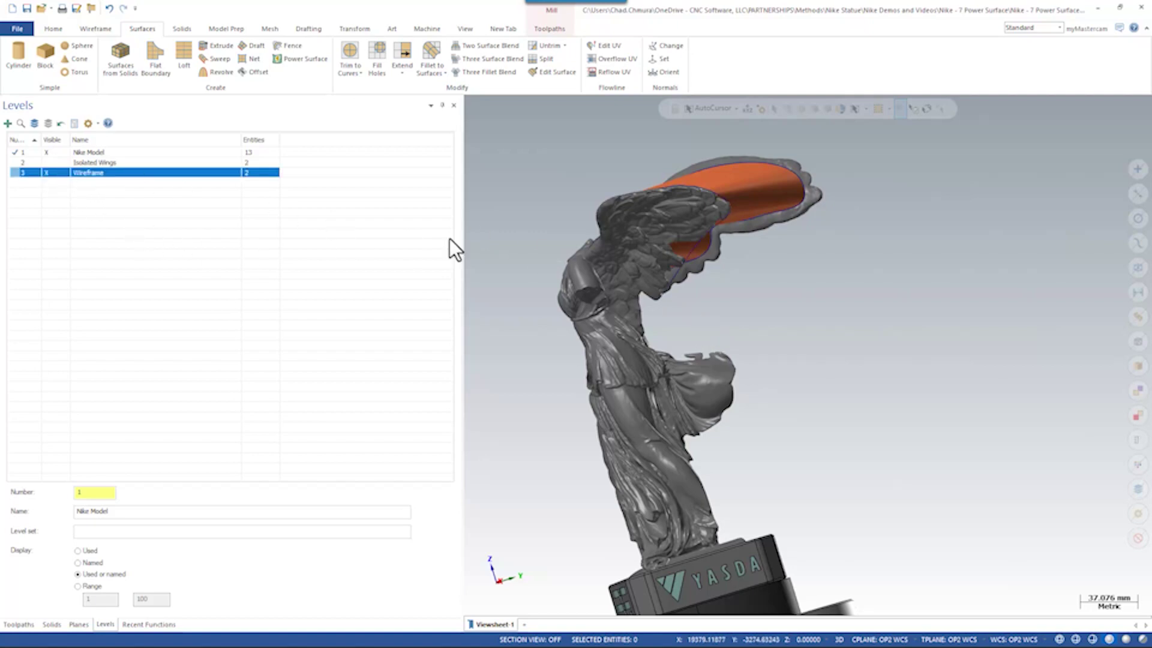
left_click(685, 258)
left_click(686, 258)
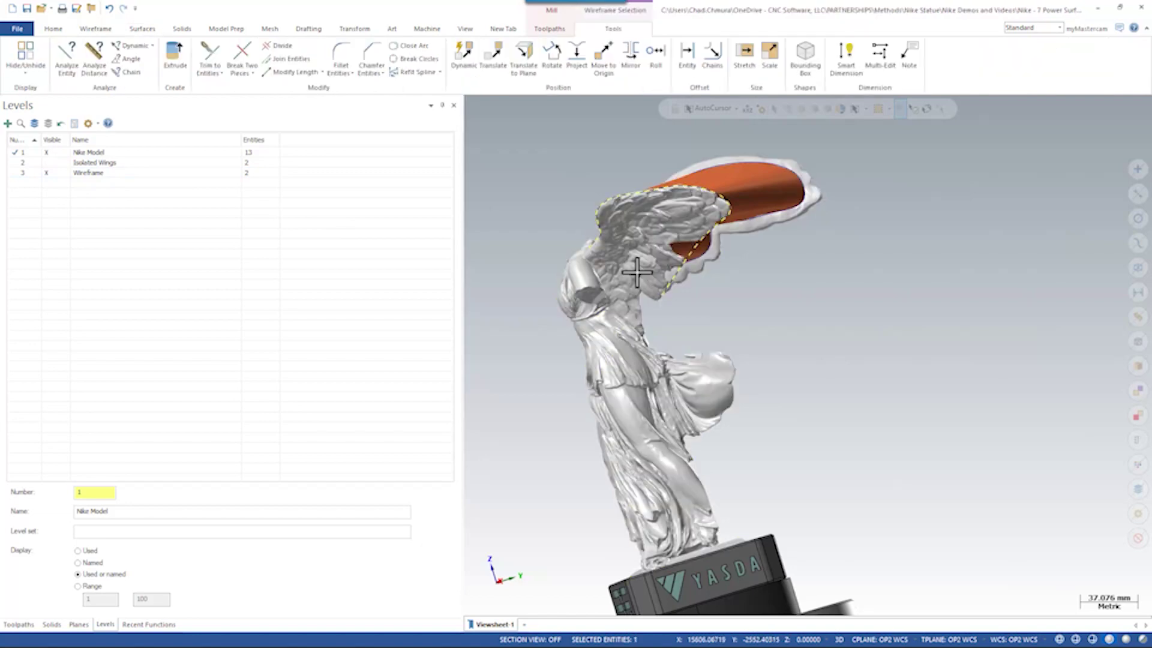
middle_click_drag(686, 258, 727, 218)
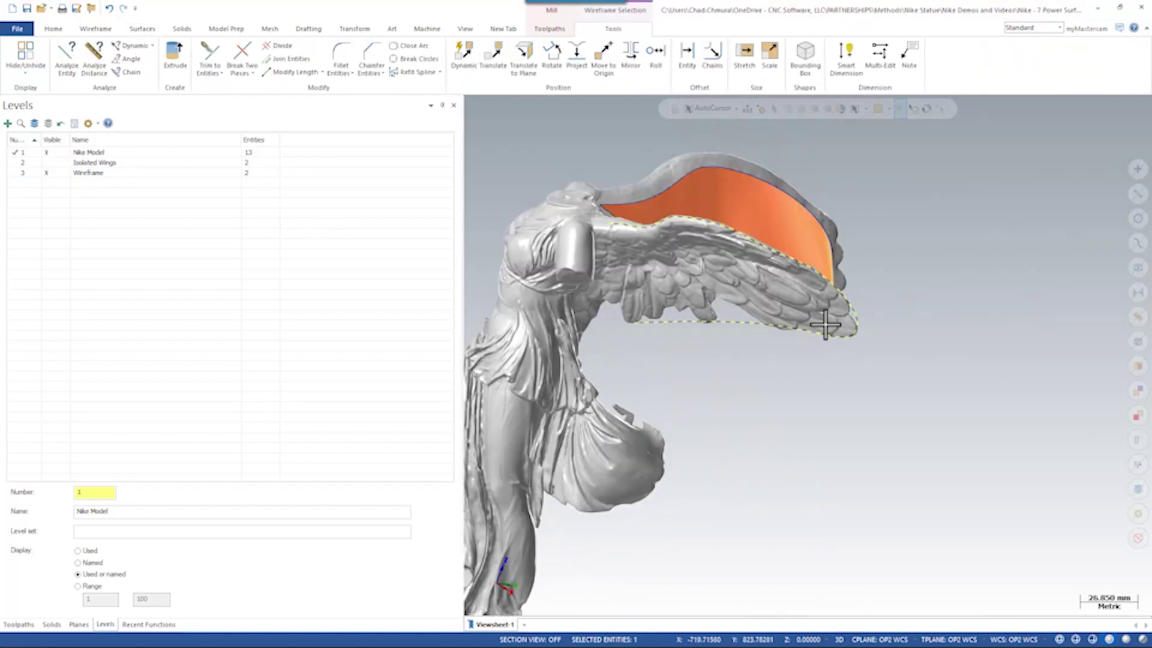
key("Escape")
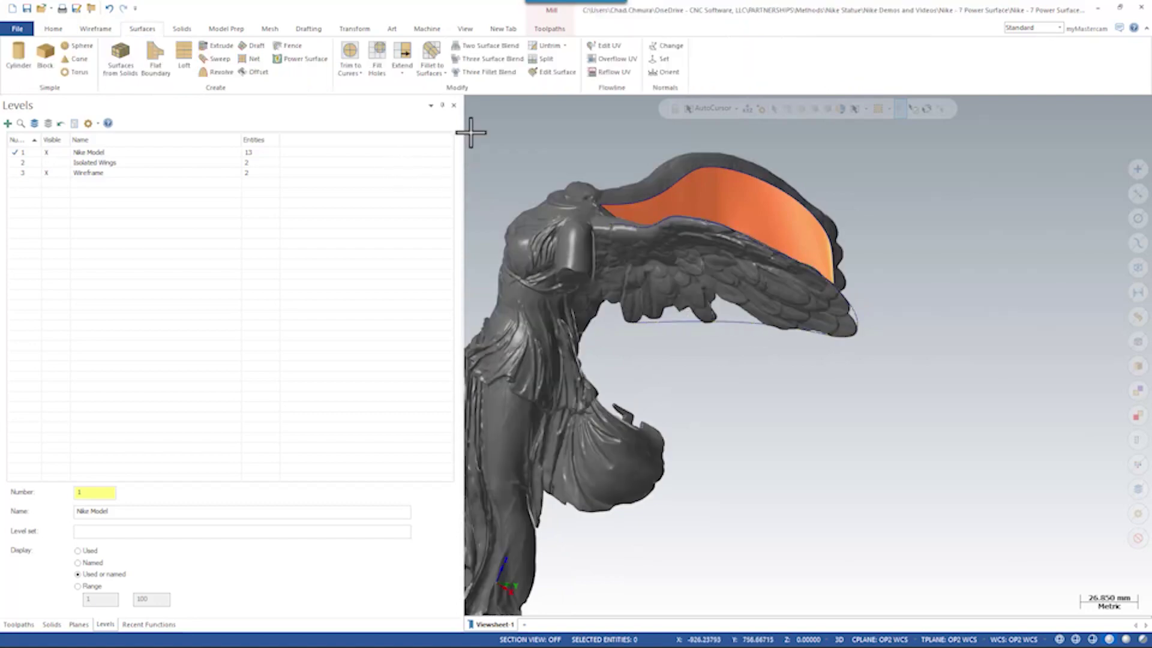
Start a Power Surface from the spline around the nearer wing and accept the chain.
left_click(290, 59)
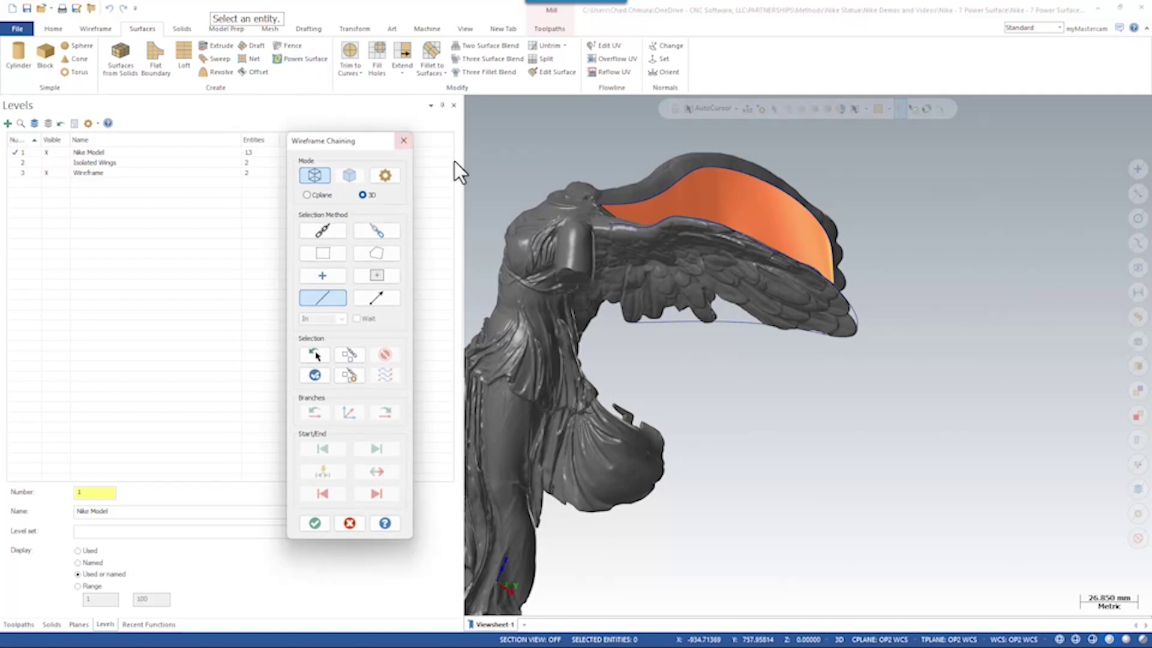
left_click(610, 229)
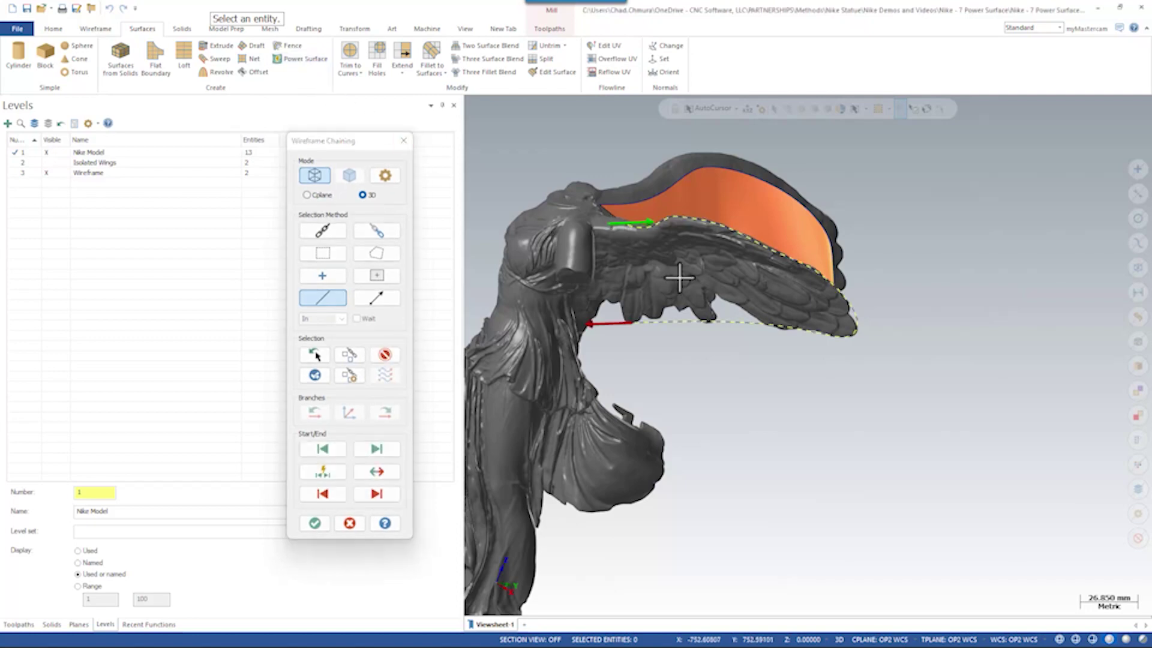
middle_click_drag(676, 267, 606, 171)
key("Return")
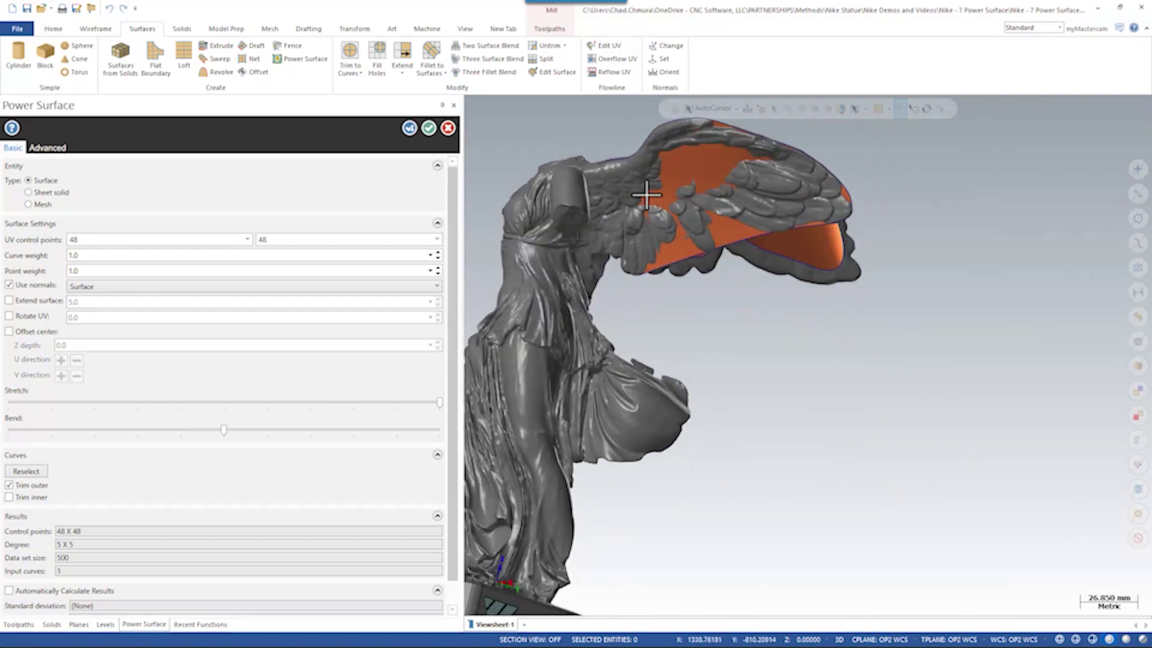
Turn off outer trimming for the Power Surface and enable Extend surface with a value of 10.
middle_click_drag(687, 193, 730, 206)
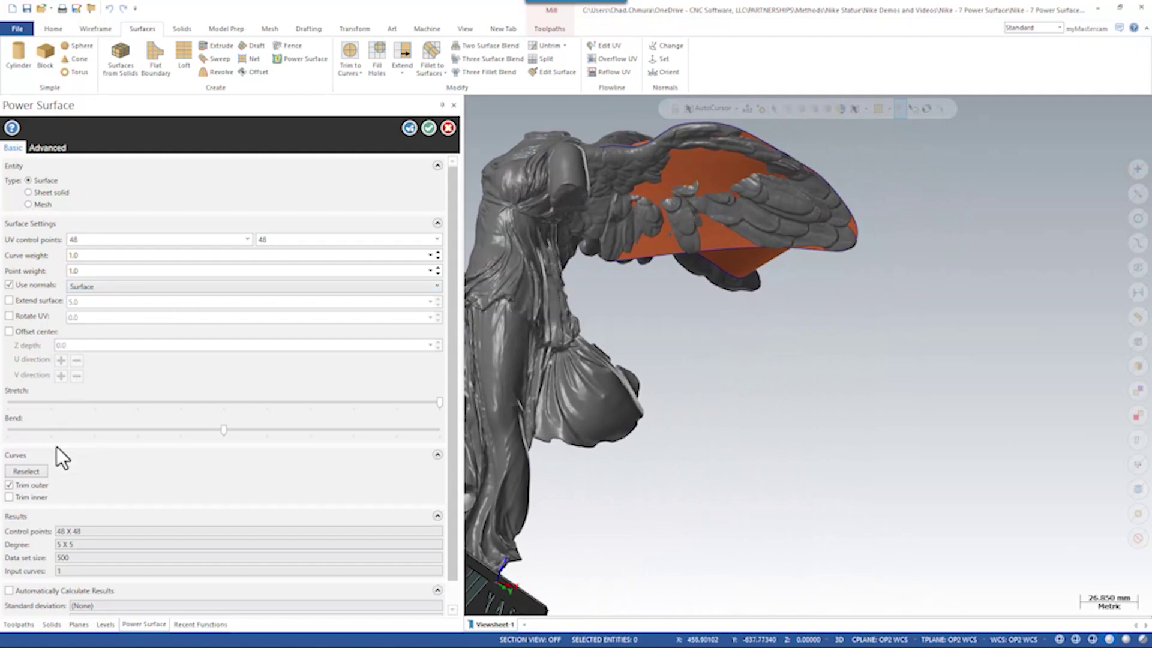
left_click(9, 485)
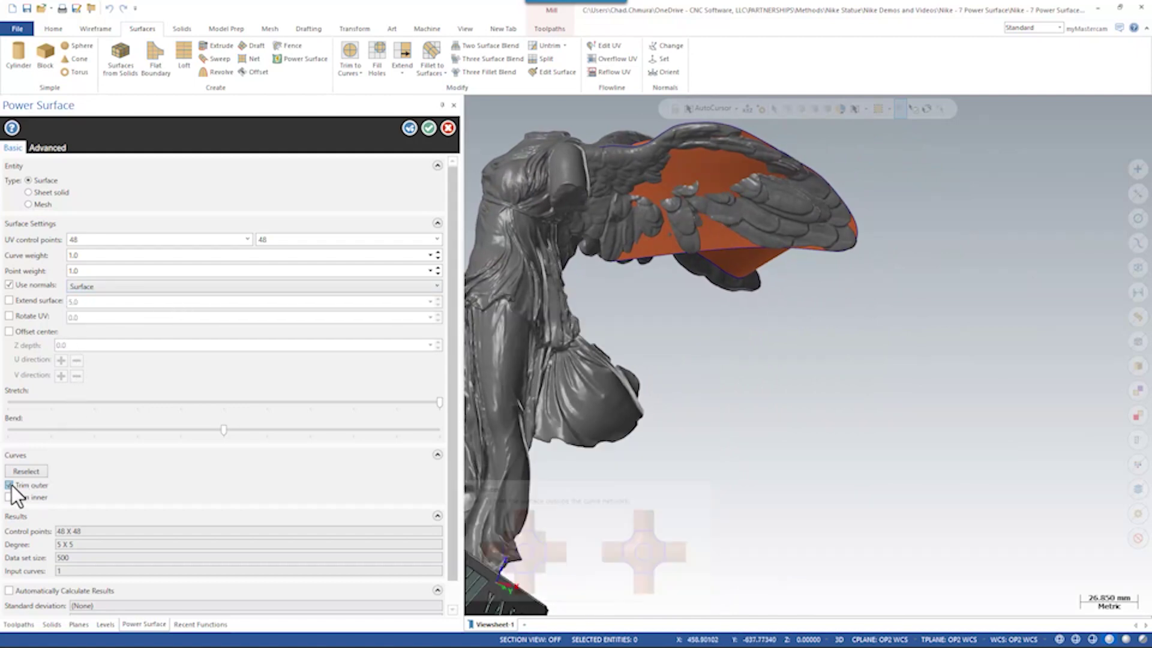
middle_click_drag(612, 348, 582, 322)
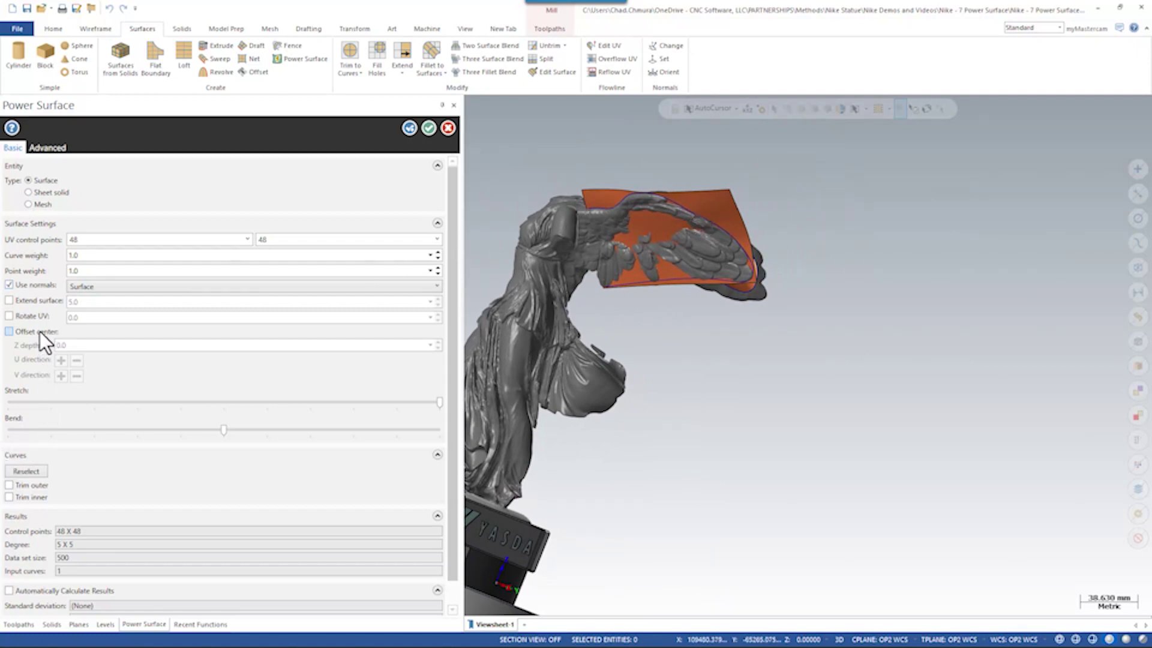
left_click(40, 302)
double_click(97, 304)
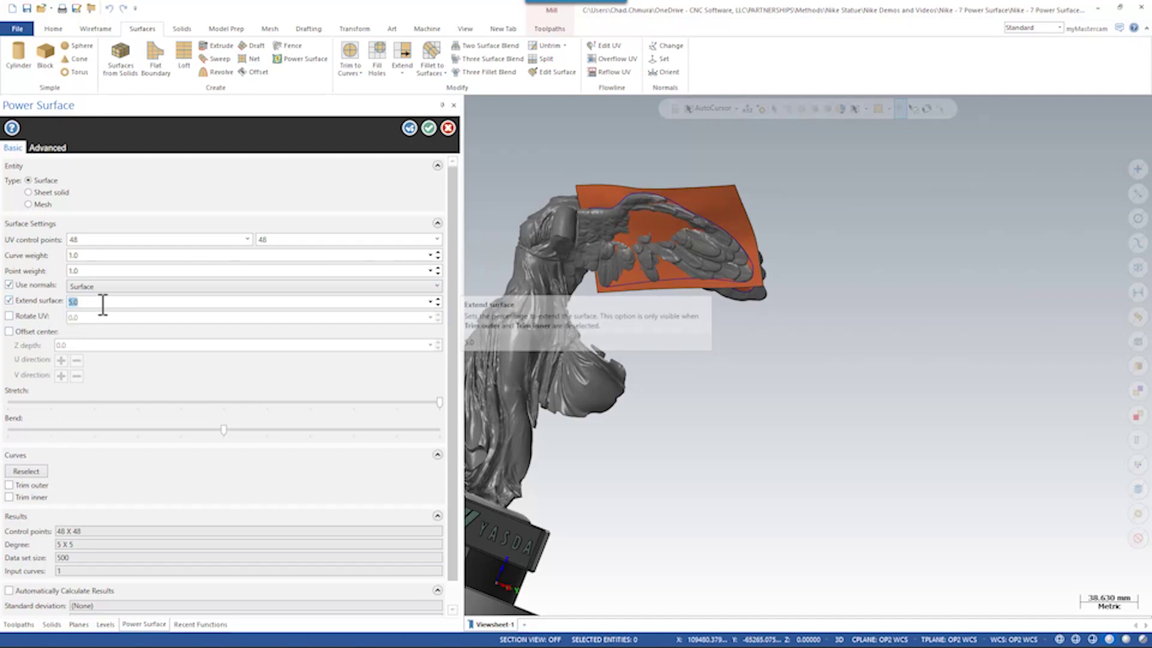
type("10")
double_click(115, 273)
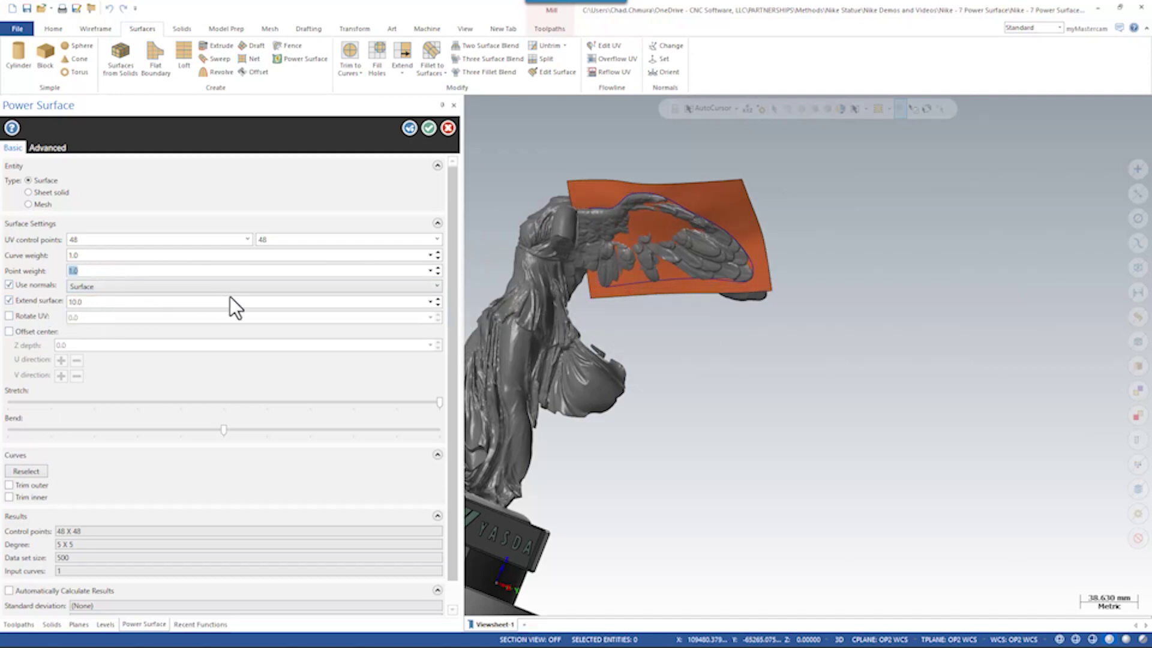
Enable Offset center with a Z depth of -15 and create the Power Surface behind the wing.
mouse_move(662, 237)
middle_mouse_down()
mouse_move(617, 250)
mouse_move(668, 240)
middle_mouse_up()
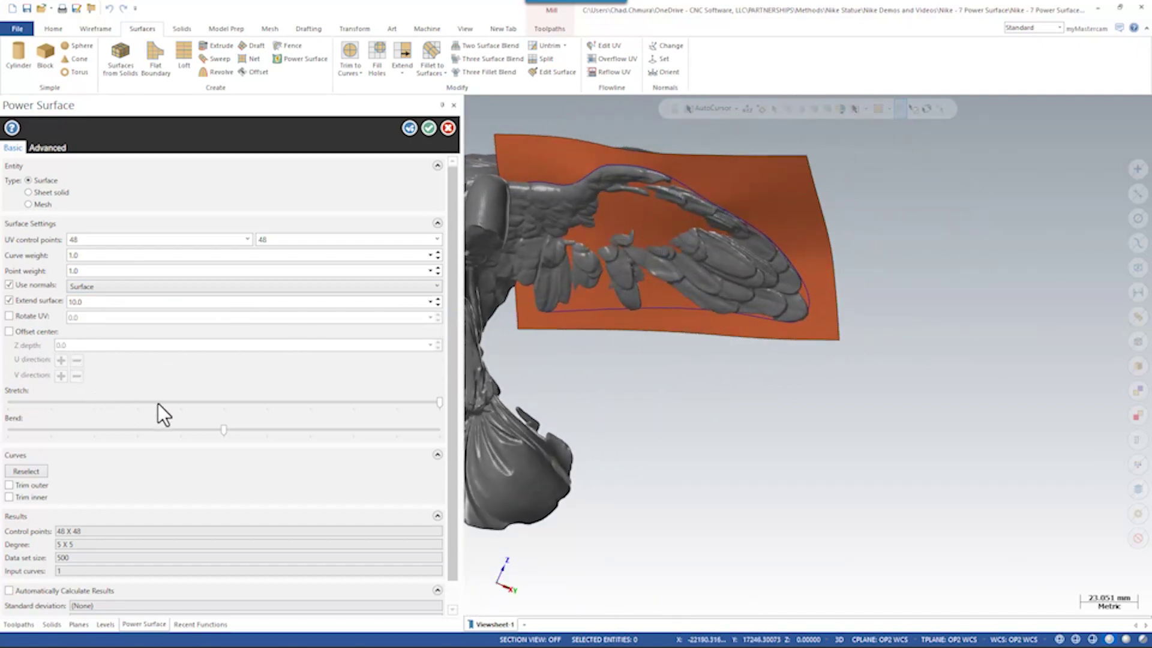
left_click(45, 330)
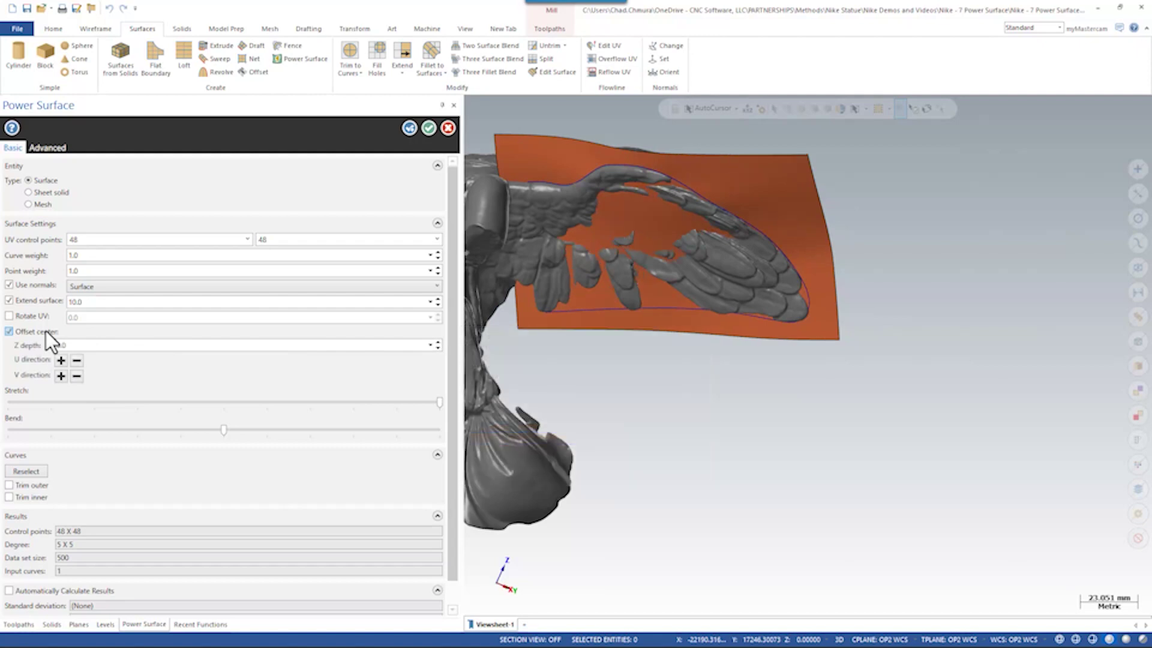
left_click(439, 348)
left_click(439, 348)
left_click(439, 348)
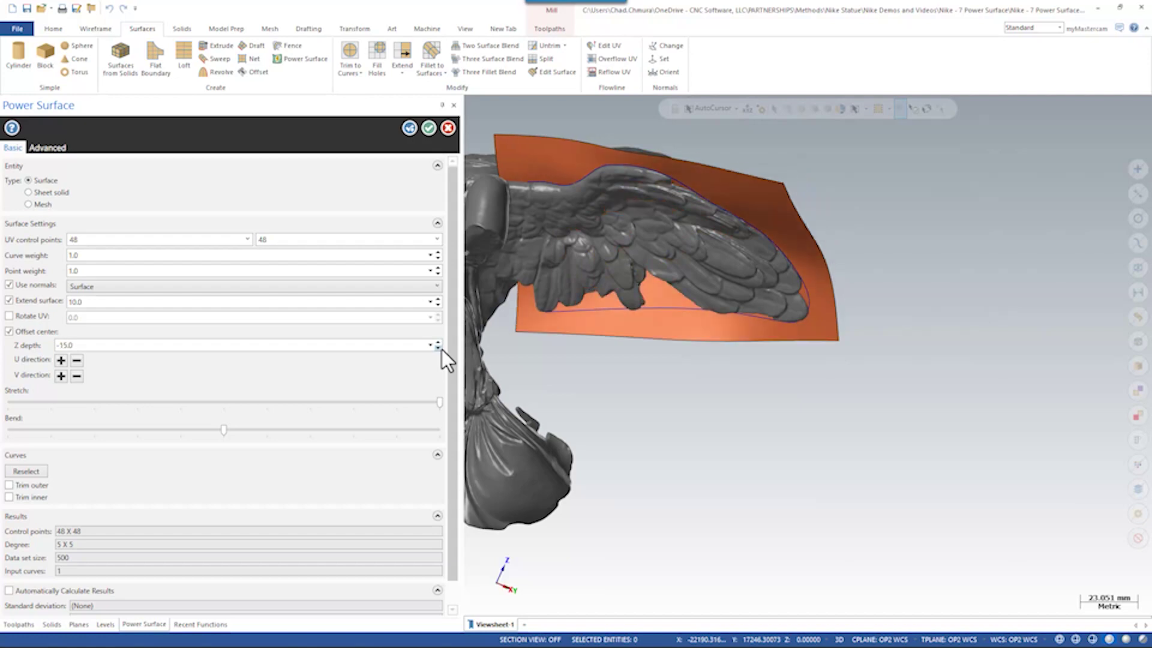
middle_click_drag(620, 246, 544, 222)
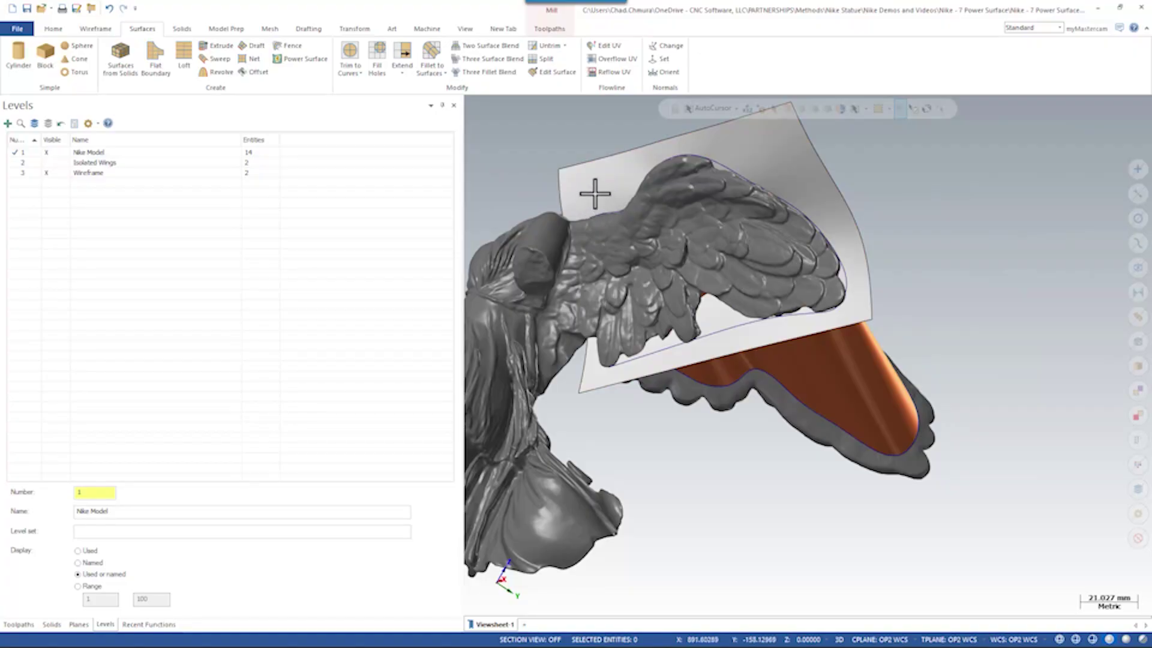
Select the extended Power Surface and compare its shape with the Loft surface spanning the two wings.
left_click(595, 193)
middle_click_drag(674, 190, 597, 239)
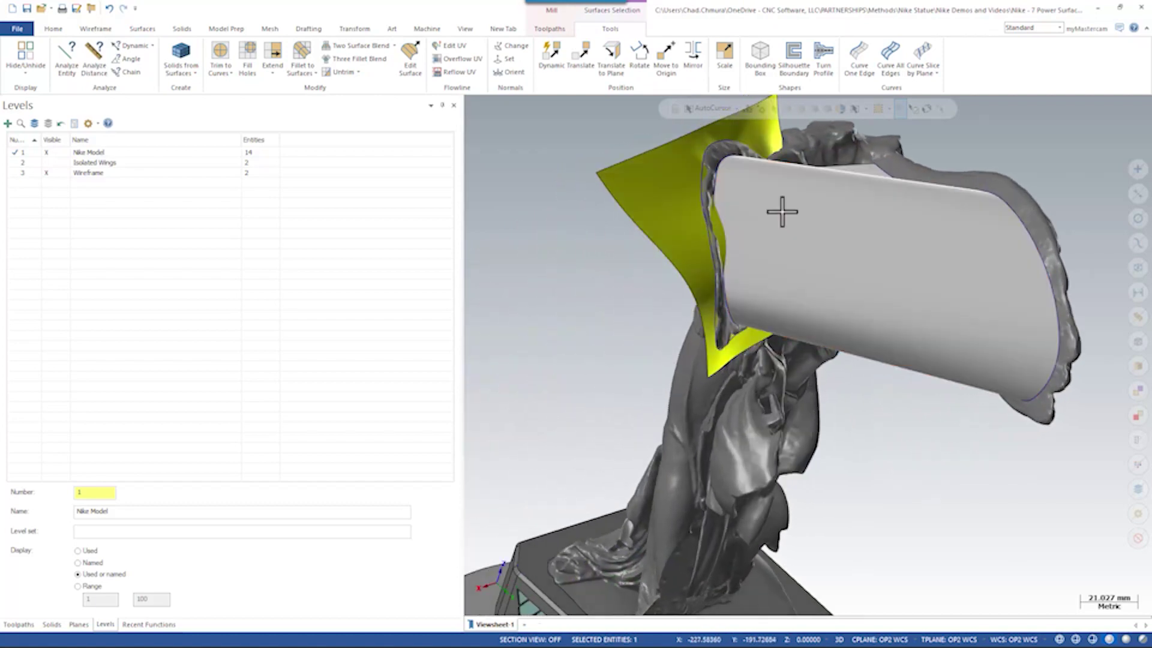
left_click(780, 202)
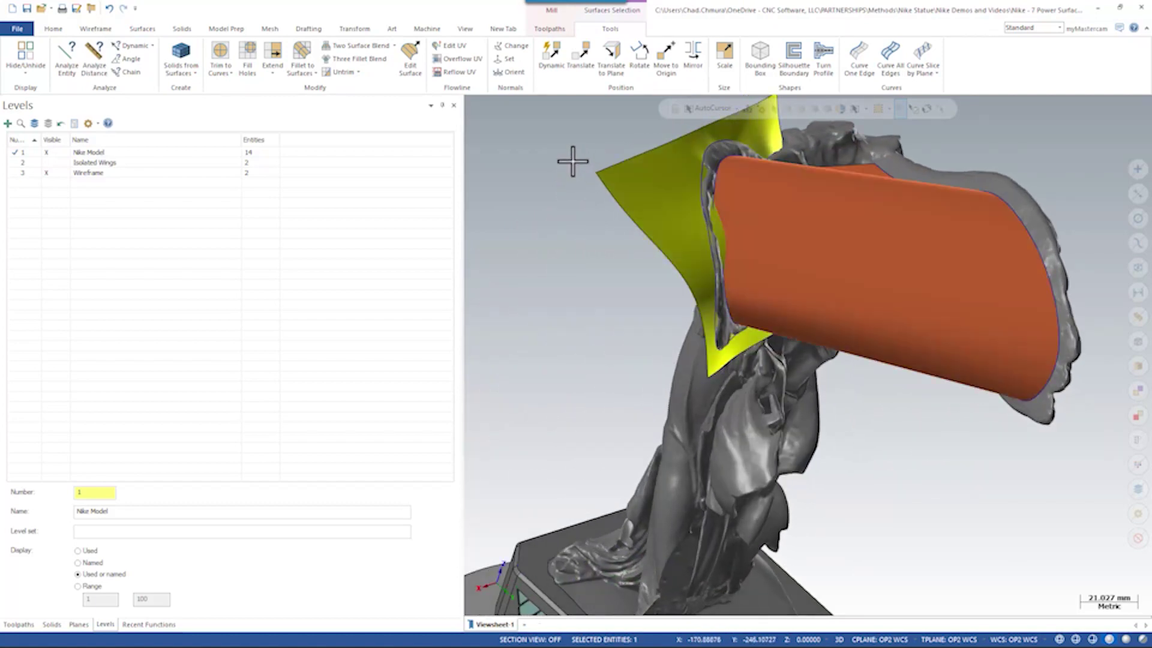